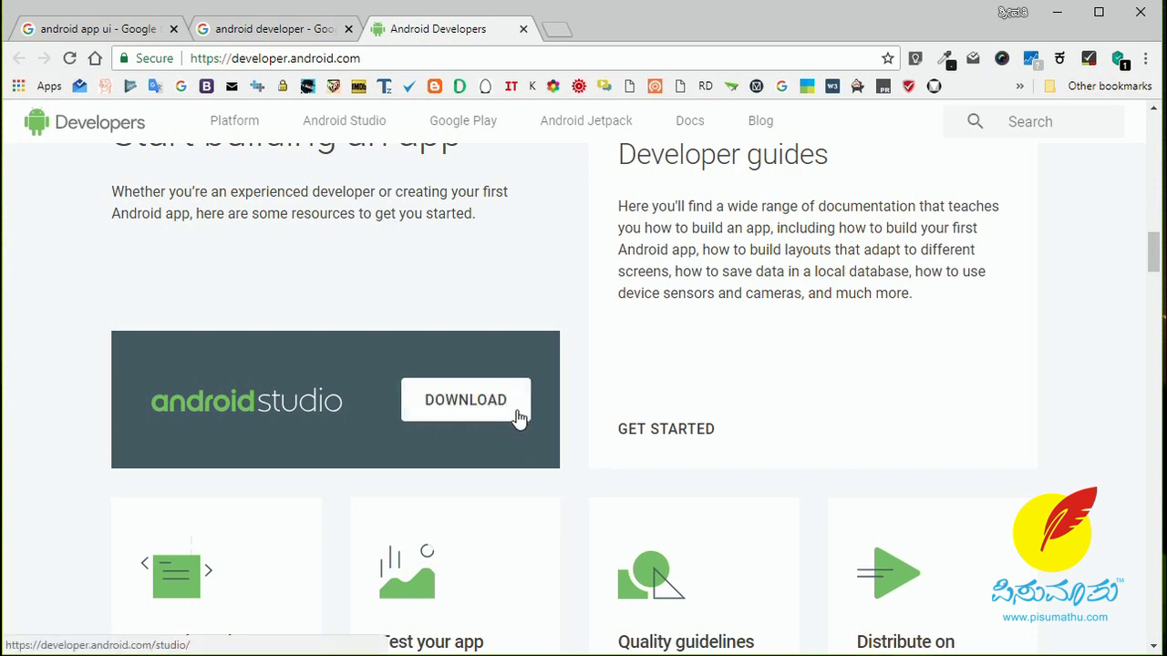
Step: Download Android Studio for Windows from the Android Developers site, agreeing to the terms and keeping the installer file
{"action": "scroll", "coordinate": [568, 419], "scroll_direction": "down", "scroll_amount": 2}
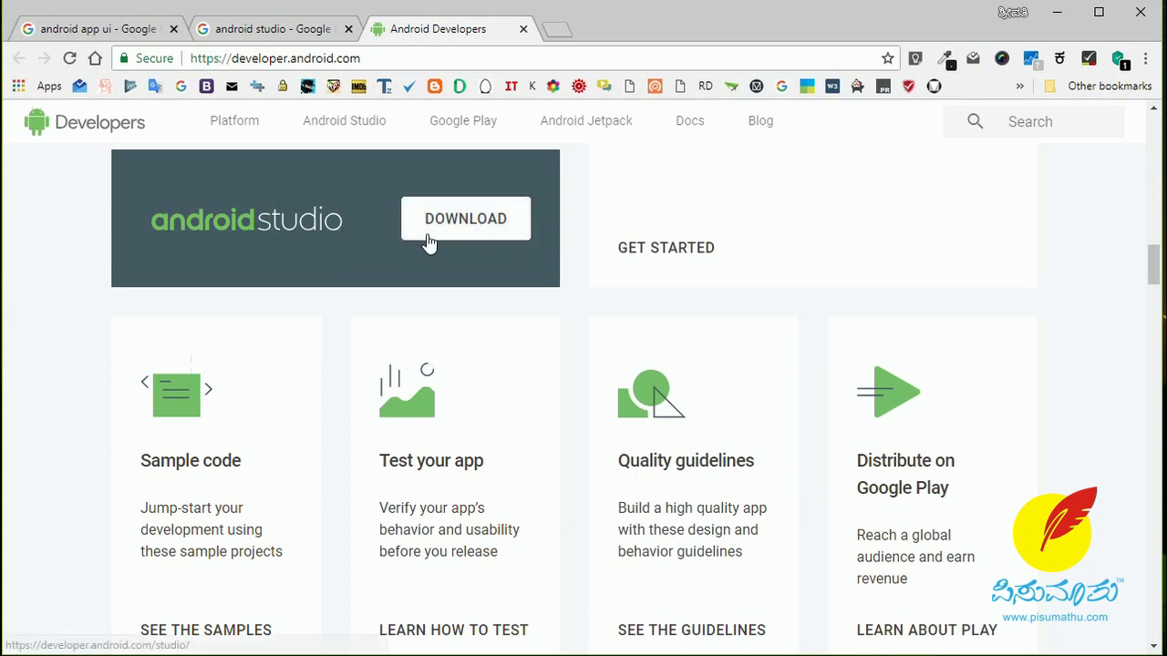
{"action": "left_click", "coordinate": [478, 229]}
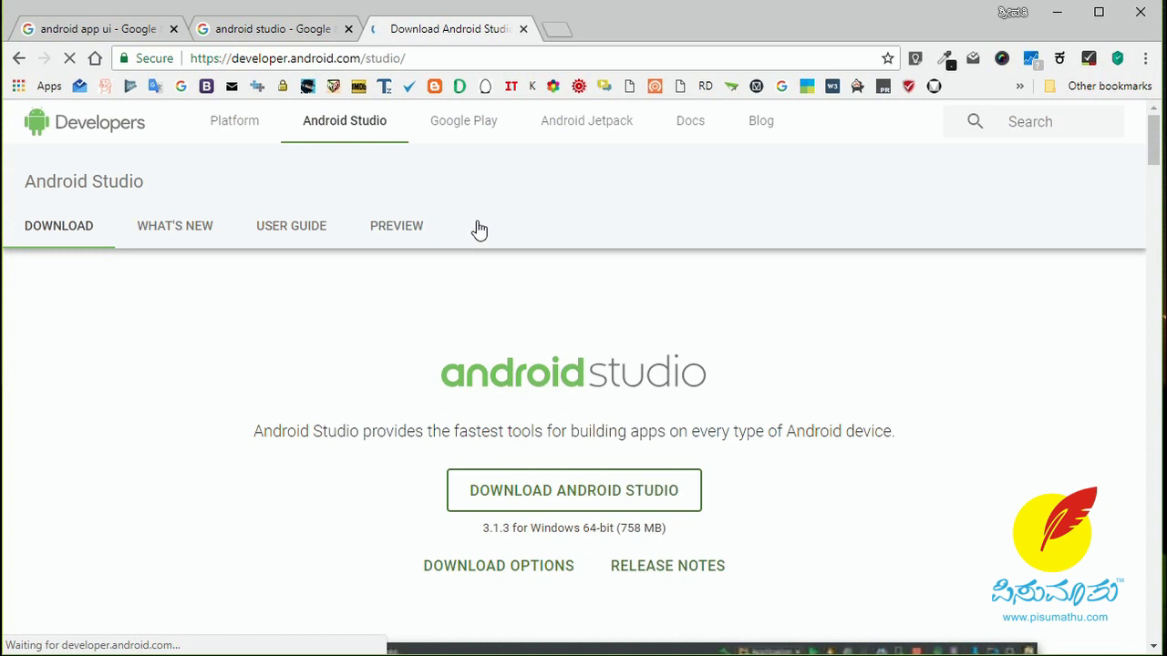
{"action": "scroll", "coordinate": [493, 273], "scroll_direction": "down", "scroll_amount": 1}
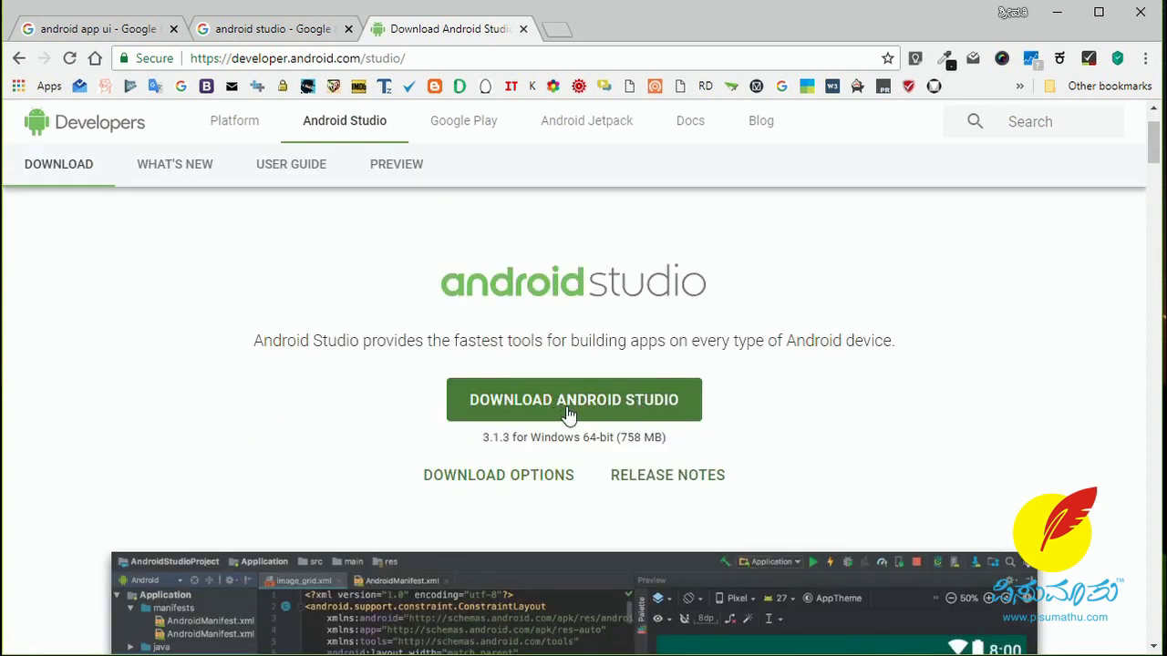
{"action": "left_click", "coordinate": [635, 408]}
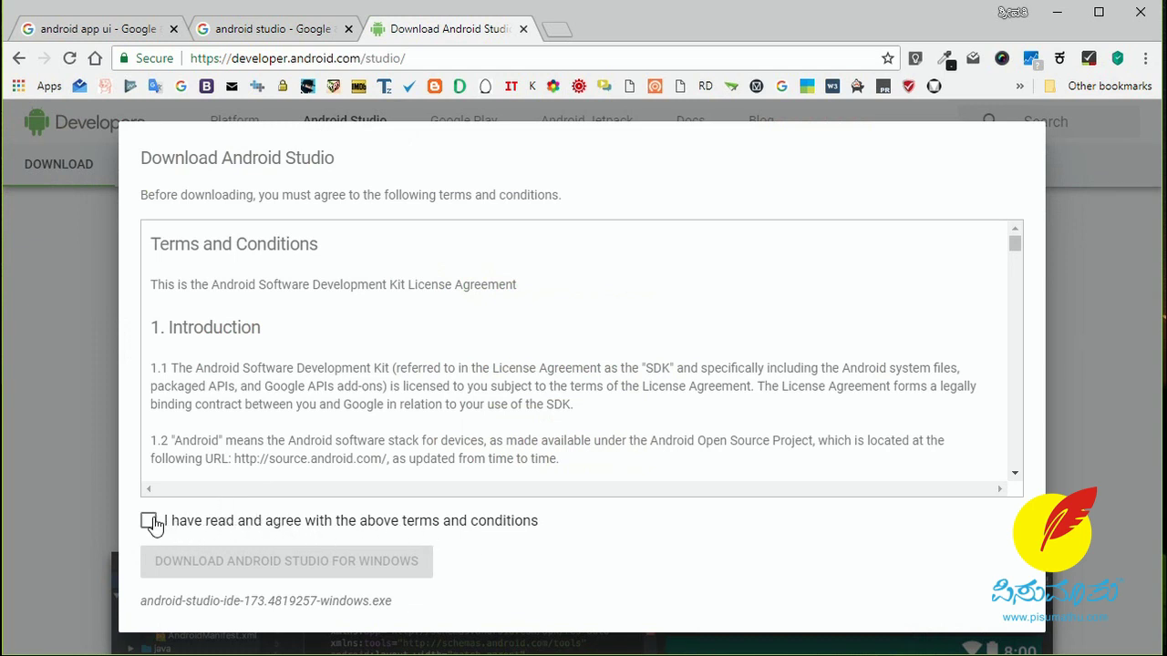
{"action": "left_click", "coordinate": [148, 521]}
{"action": "left_click", "coordinate": [264, 565]}
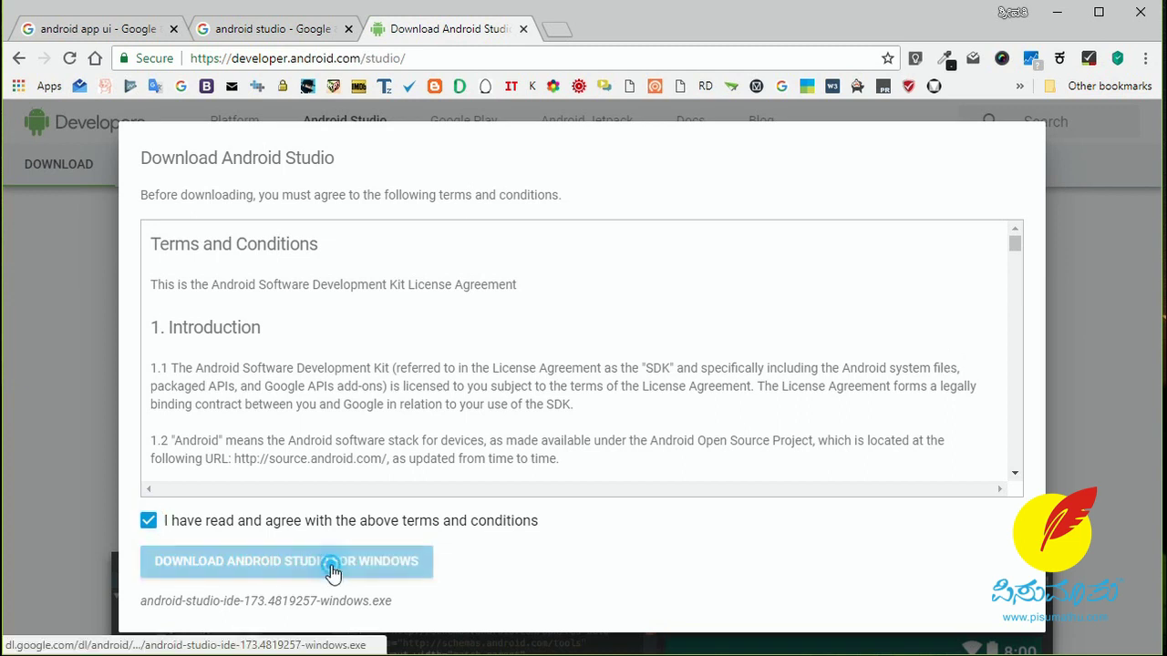
{"action": "left_click", "coordinate": [295, 562]}
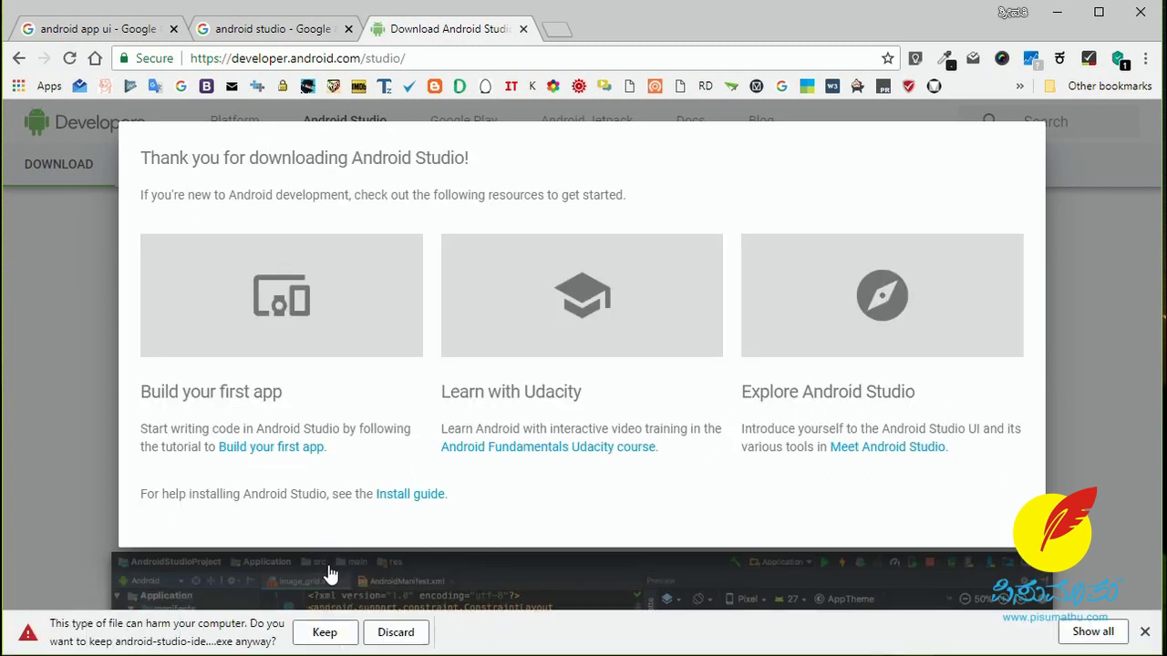
{"action": "left_click", "coordinate": [325, 633]}
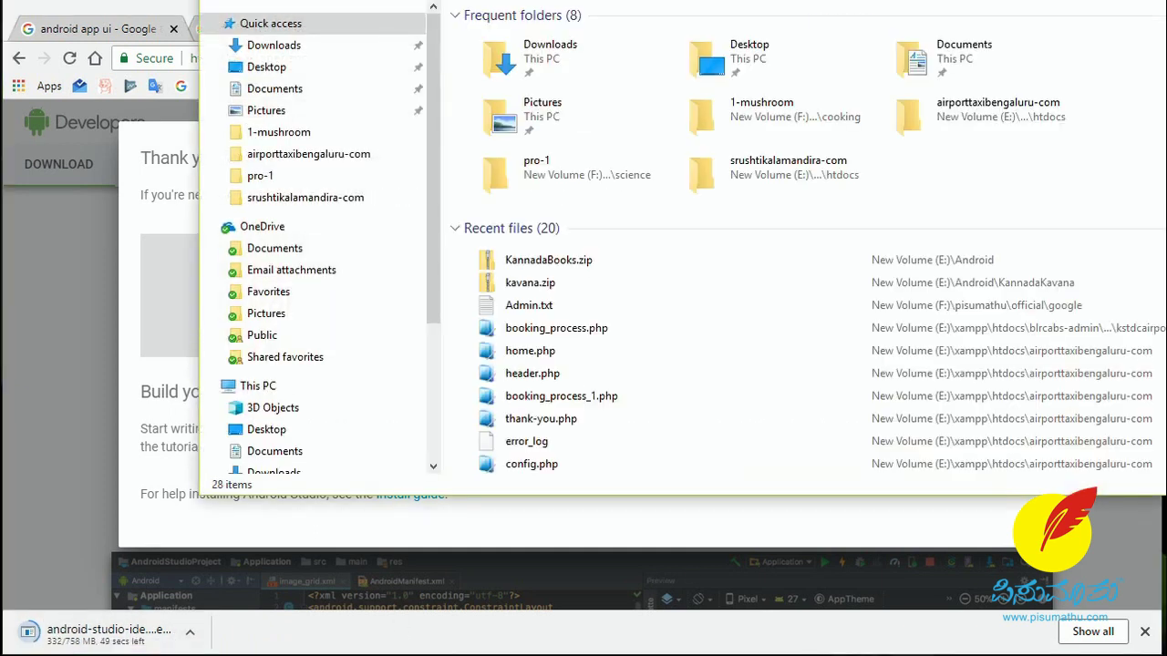
Step: Switch to File Explorer and open the Java folder in C:\Program Files to check for a Java installation
{"action": "left_click_drag", "start_coordinate": [821, 2], "coordinate": [635, 26]}
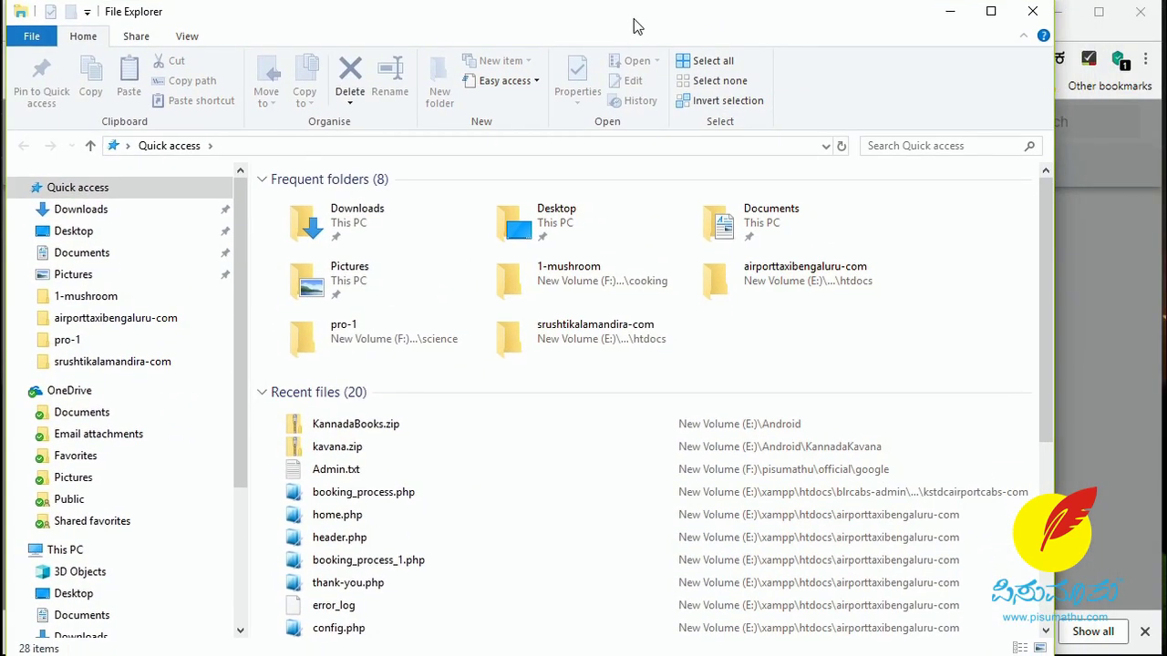
{"action": "left_click_drag", "start_coordinate": [1055, 203], "coordinate": [1161, 223]}
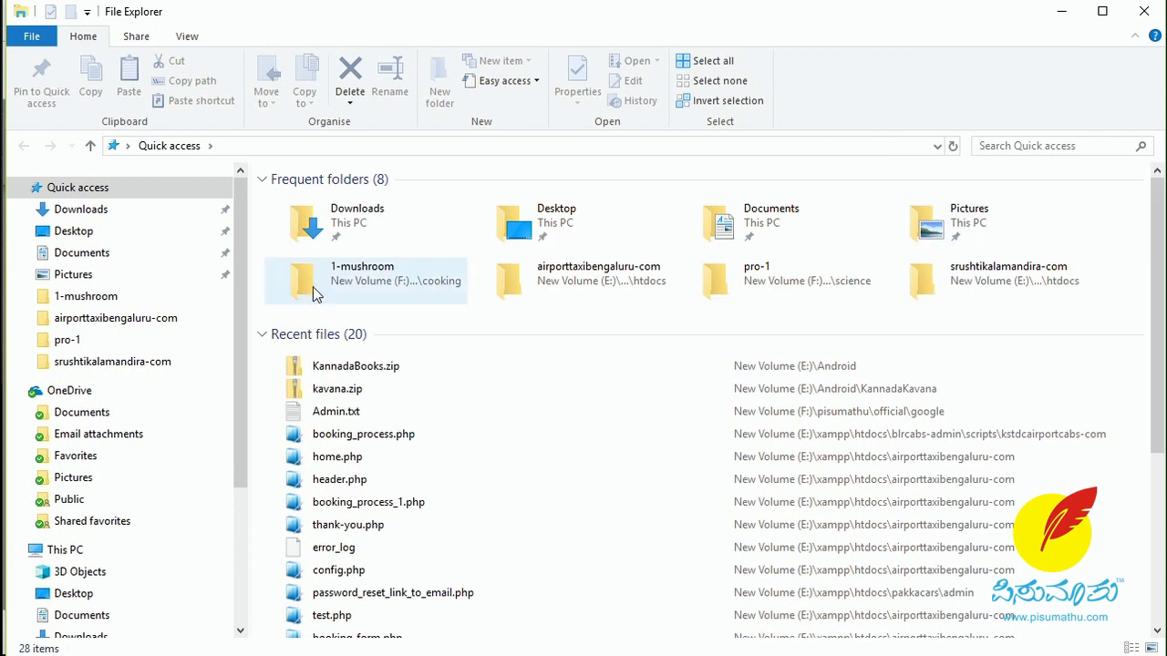
{"action": "scroll", "coordinate": [91, 594], "scroll_direction": "down", "scroll_amount": 2}
{"action": "left_click", "coordinate": [87, 622]}
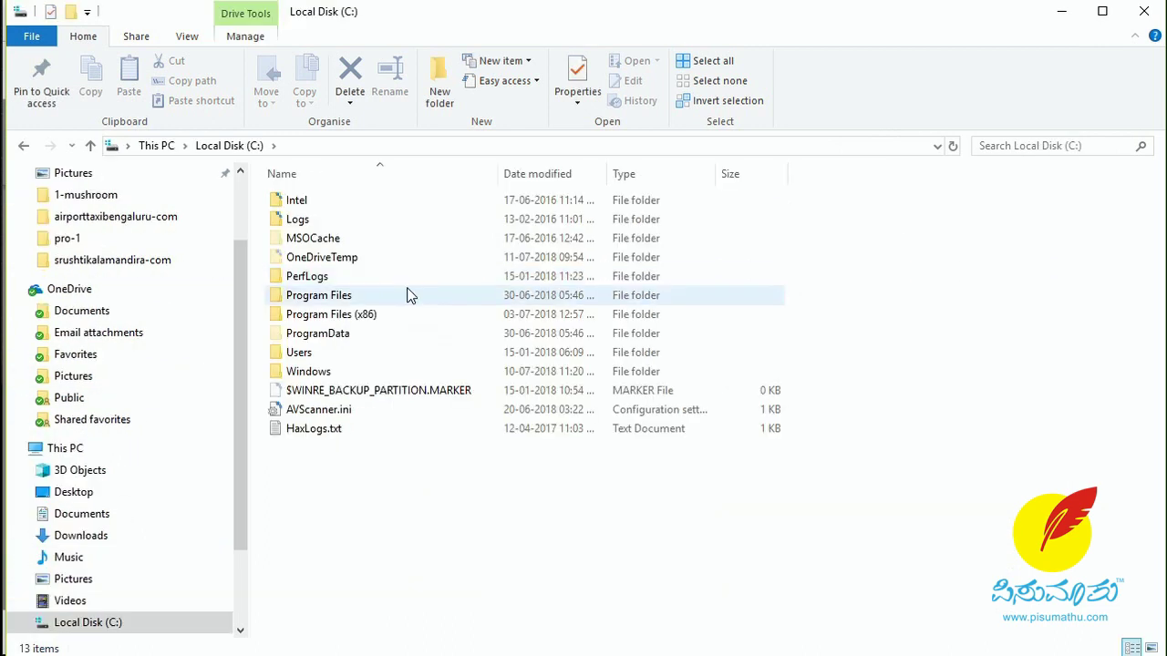
{"action": "double_click", "coordinate": [332, 299]}
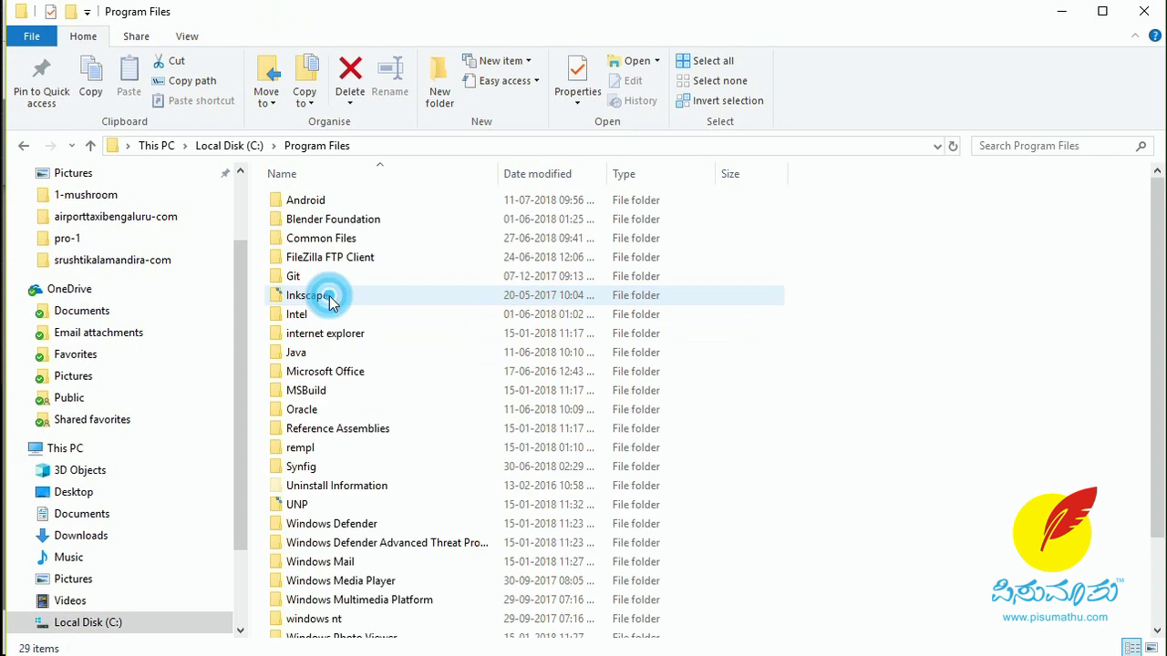
{"action": "double_click", "coordinate": [300, 358]}
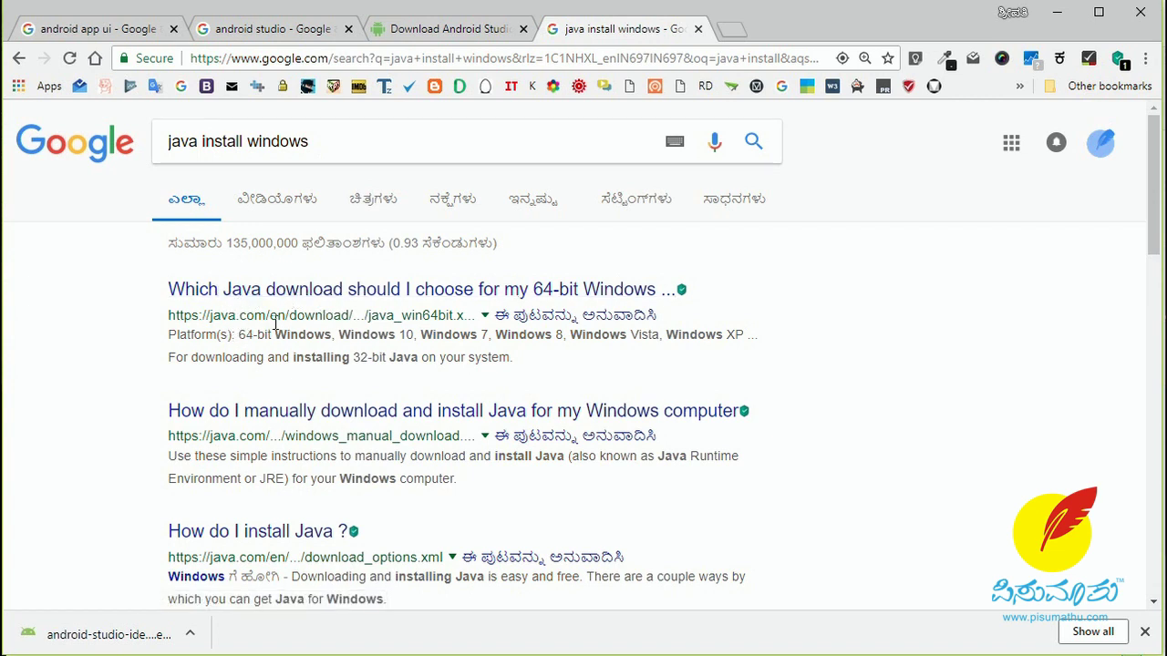
Step: View the Java download page for Windows from the 64-bit search result, and close the Java tabs without downloading
{"action": "left_click", "coordinate": [343, 291]}
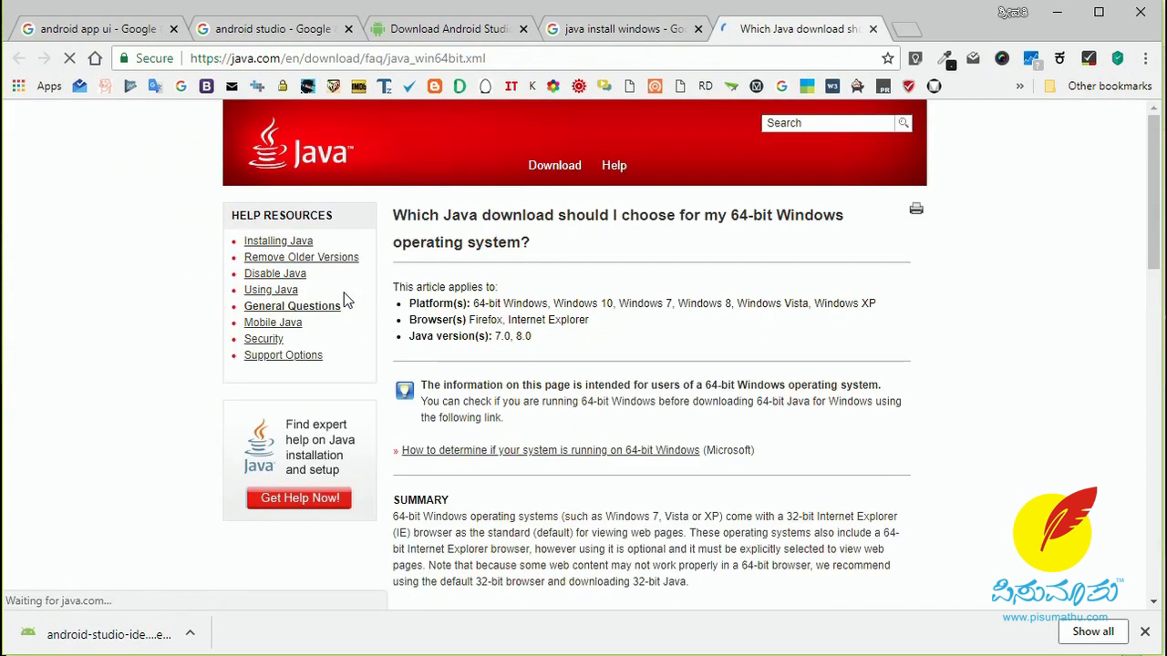
{"action": "left_click", "coordinate": [556, 167]}
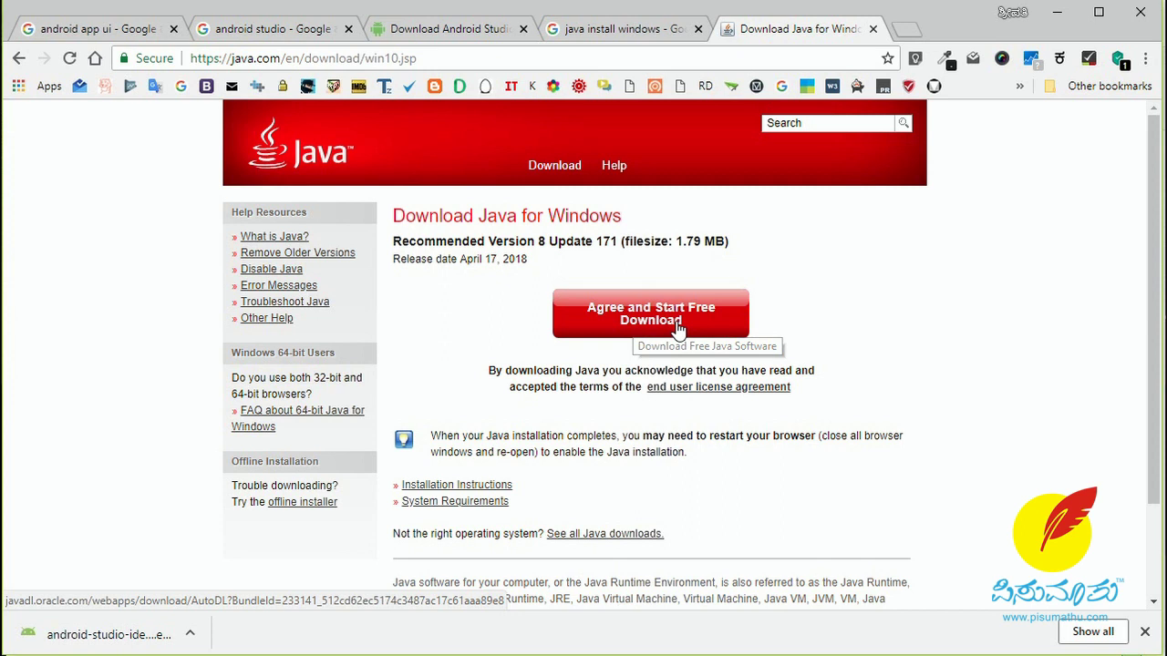
{"action": "key", "text": "ctrl+w"}
{"action": "key", "text": "ctrl+w"}
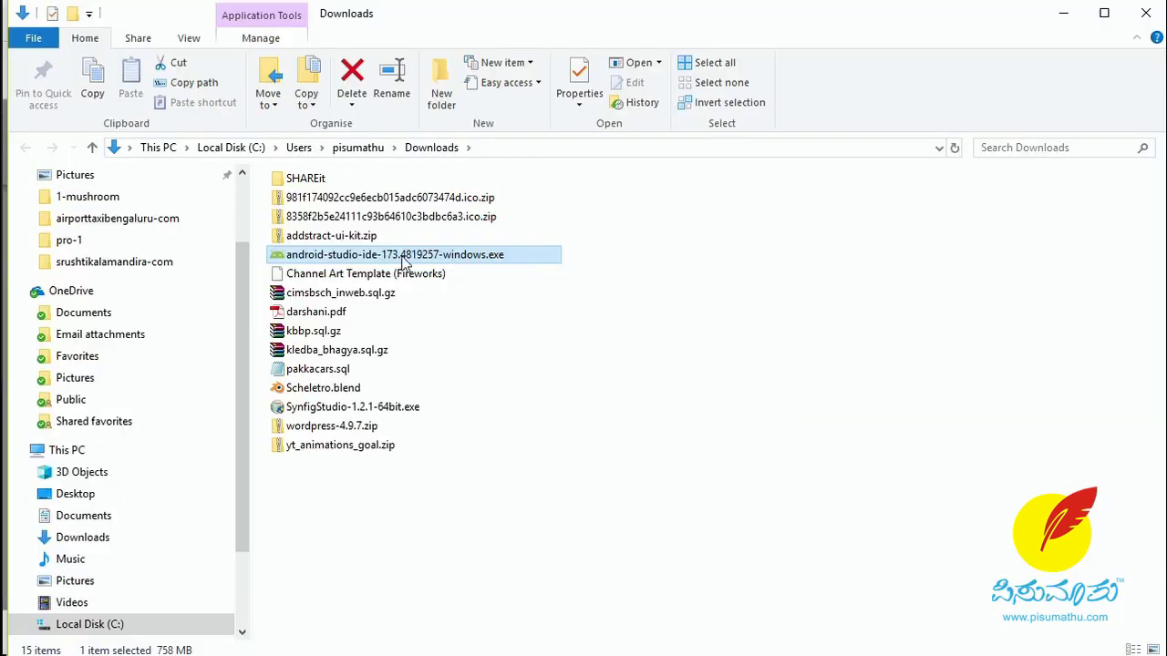
Step: Run android-studio-ide-173.4819257-windows.exe from Downloads and install Android Studio with the default components, location C:\Program Files\Android\Android Studio and Start Menu folder
{"action": "double_click", "coordinate": [404, 261]}
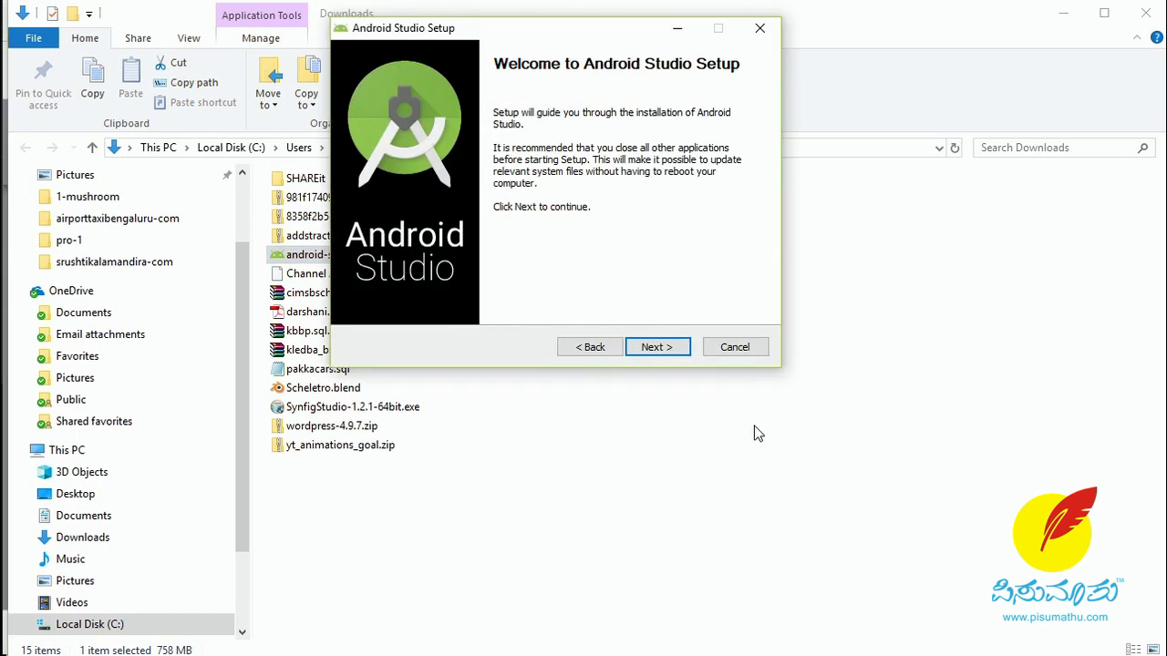
{"action": "left_click_drag", "start_coordinate": [613, 27], "coordinate": [611, 159]}
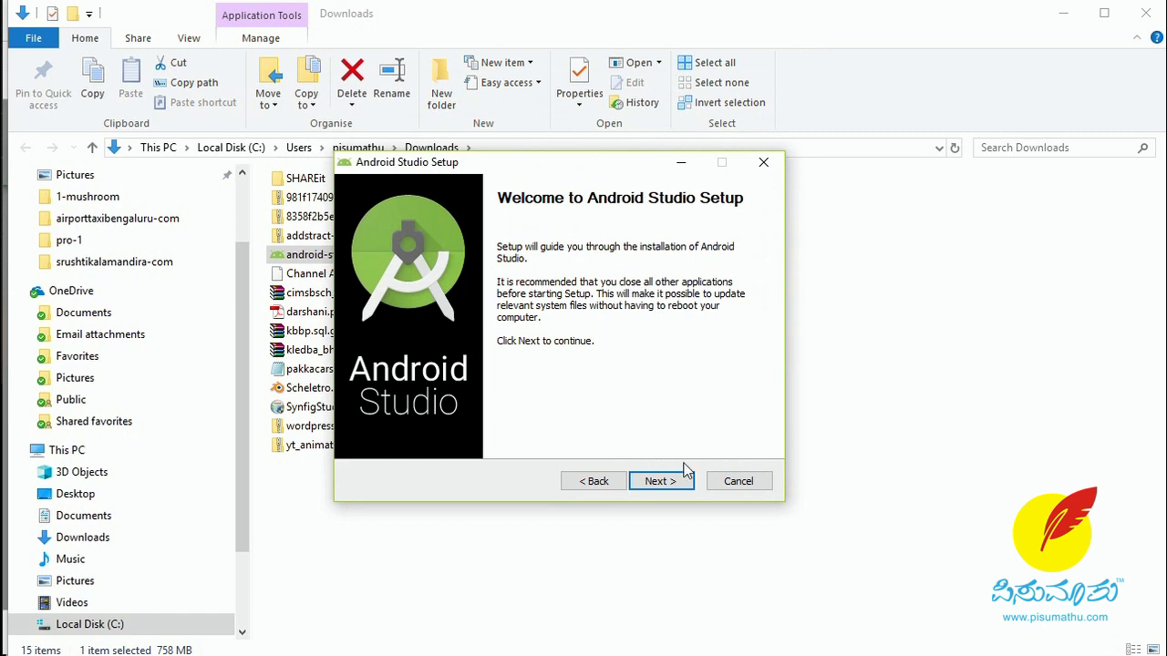
{"action": "left_click", "coordinate": [663, 481]}
{"action": "left_click", "coordinate": [663, 482]}
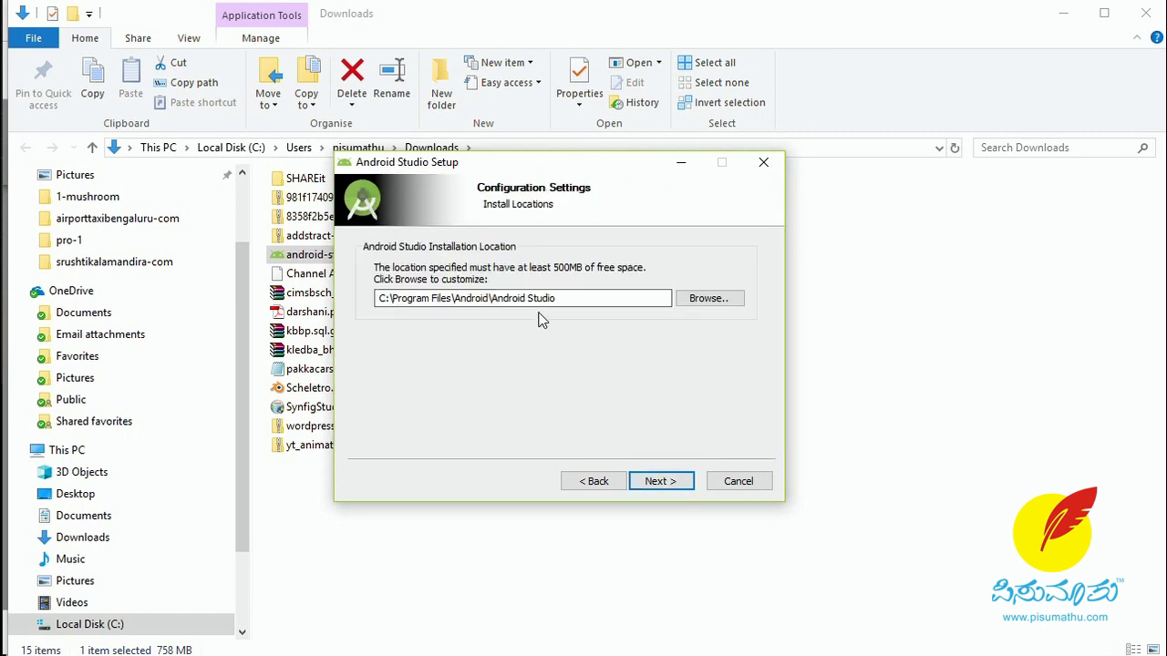
{"action": "left_click", "coordinate": [664, 484]}
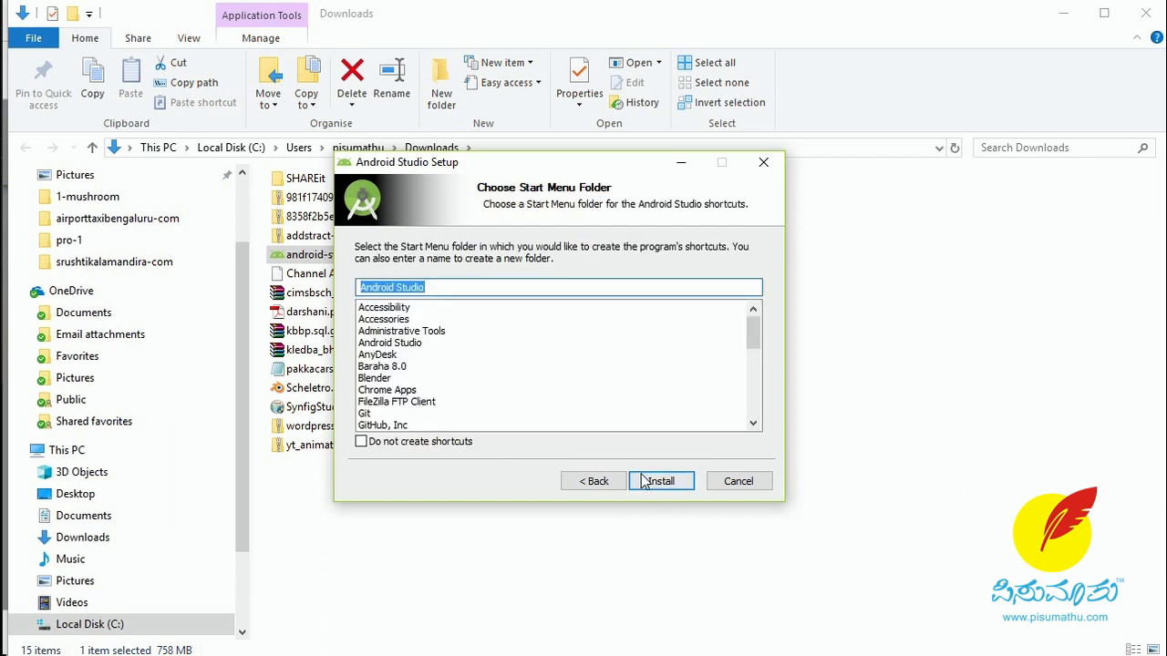
{"action": "left_click", "coordinate": [666, 486]}
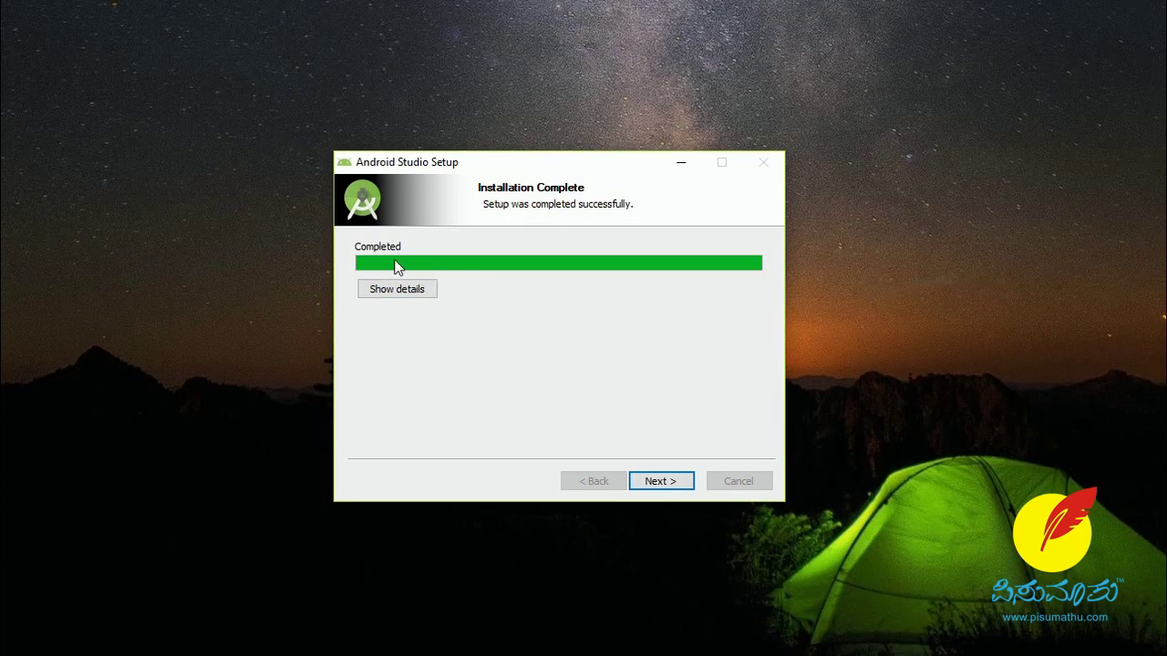
Step: Finish the Android Studio setup with the Start Android Studio option cleared
{"action": "left_click", "coordinate": [665, 482]}
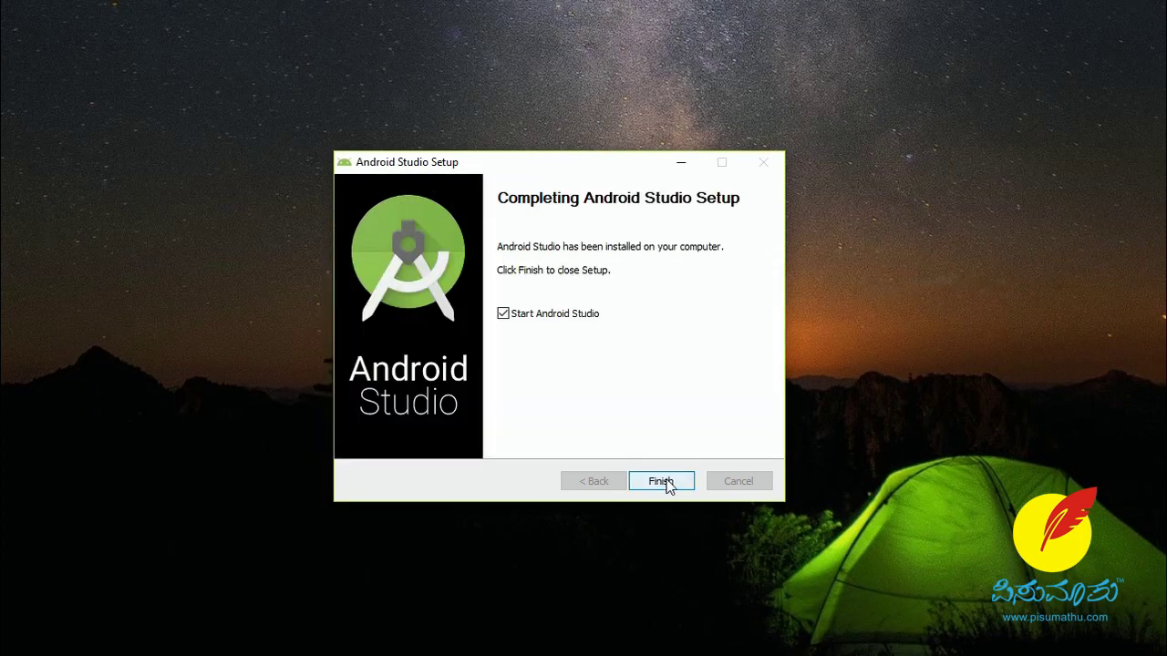
{"action": "left_click", "coordinate": [504, 313]}
{"action": "left_click", "coordinate": [656, 483]}
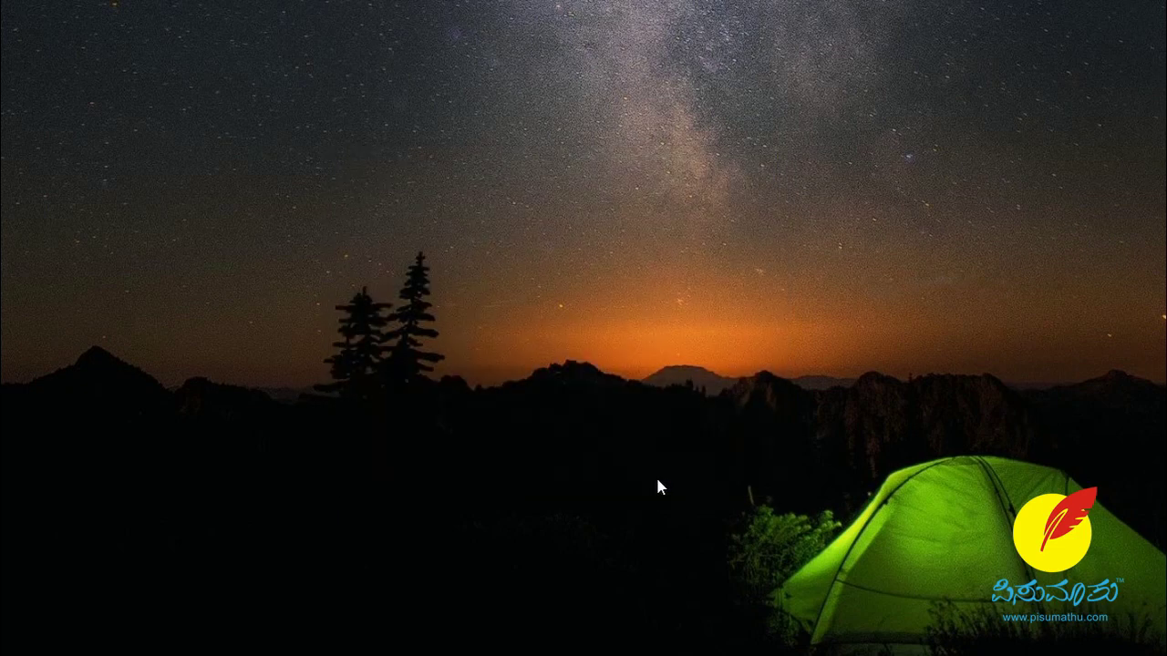
Step: Open the folder C:\Program Files\Android\Android Studio\bin in File Explorer
{"action": "left_click", "coordinate": [406, 413]}
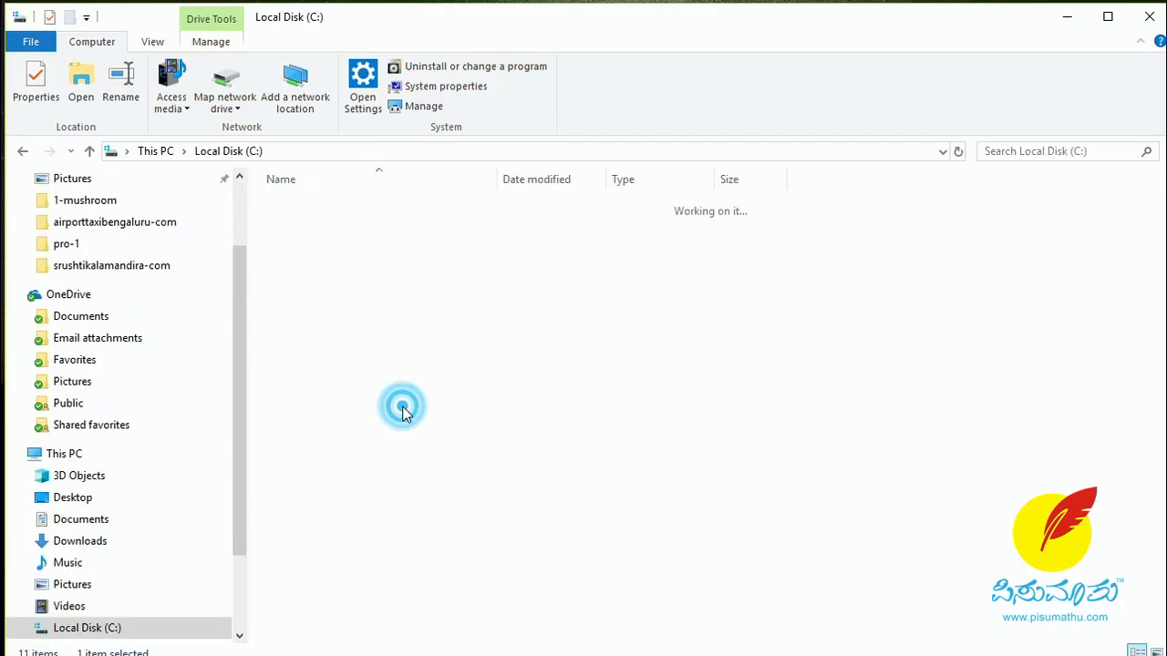
{"action": "double_click", "coordinate": [326, 302]}
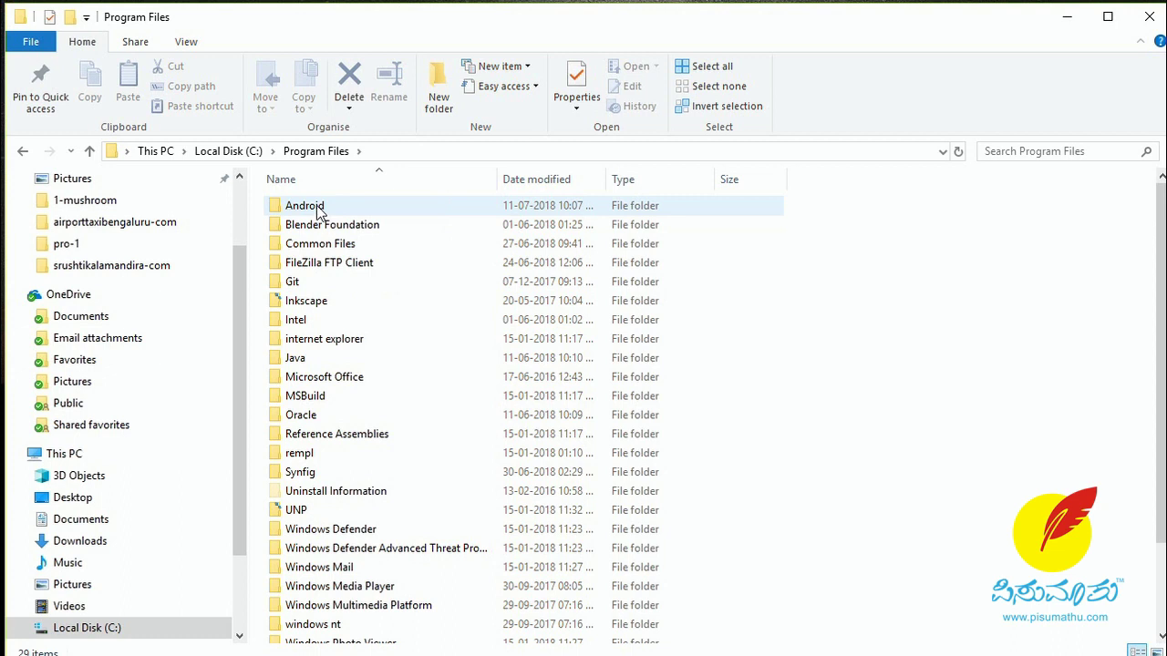
{"action": "double_click", "coordinate": [317, 209]}
{"action": "double_click", "coordinate": [315, 208]}
{"action": "double_click", "coordinate": [315, 205]}
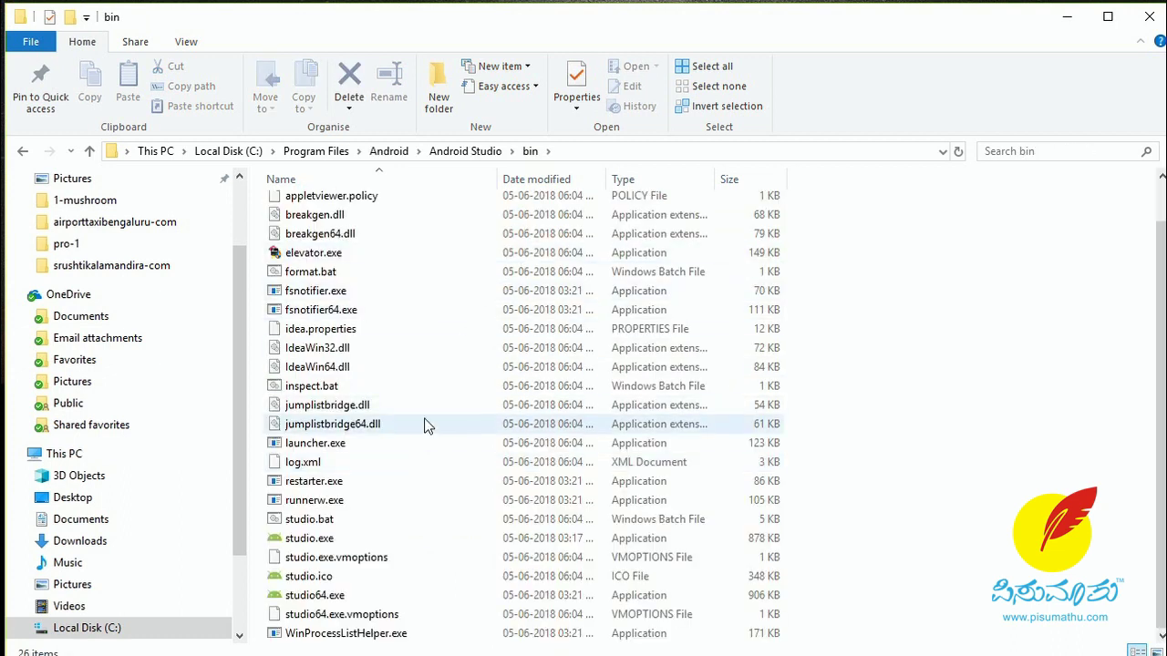
Step: Create a desktop shortcut for studio64.exe from the bin folder
{"action": "right_click", "coordinate": [310, 593]}
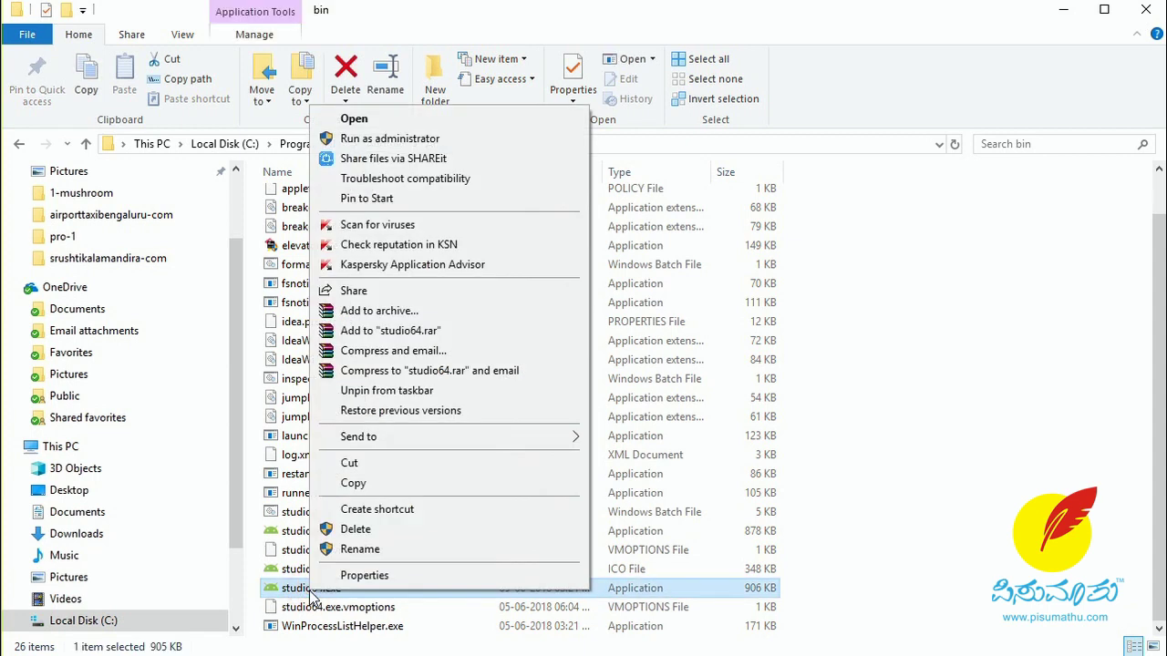
{"action": "mouse_move", "coordinate": [443, 438]}
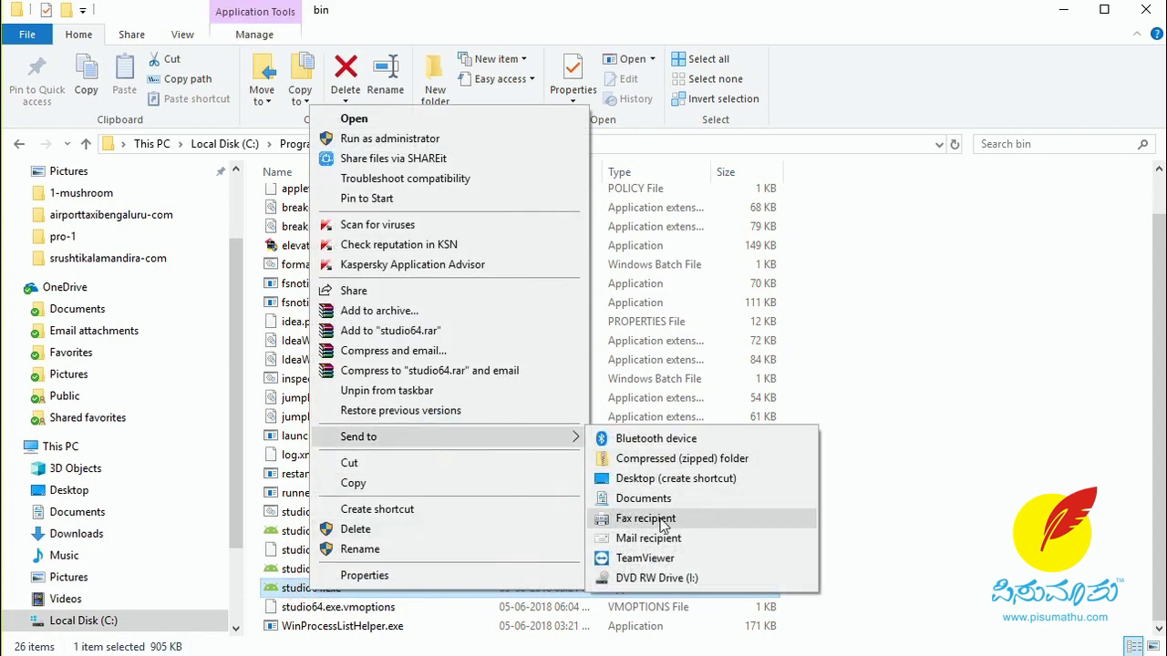
{"action": "left_click", "coordinate": [670, 477]}
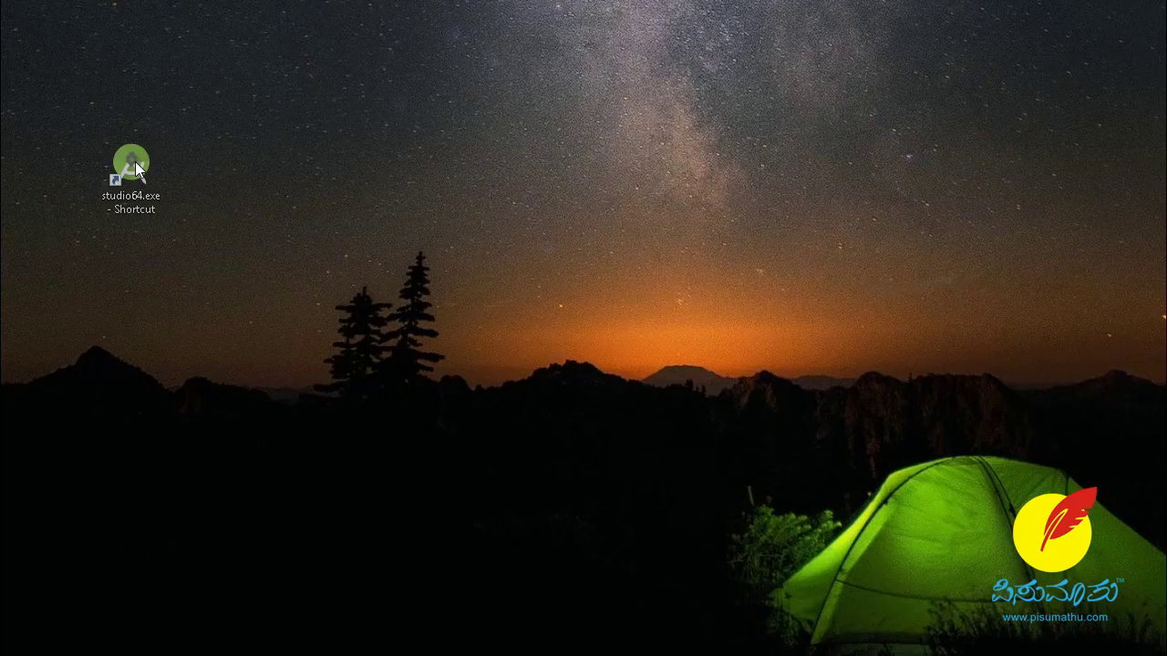
Step: Reposition the studio64.exe shortcut on the desktop and open it
{"action": "left_click_drag", "start_coordinate": [135, 161], "coordinate": [286, 246]}
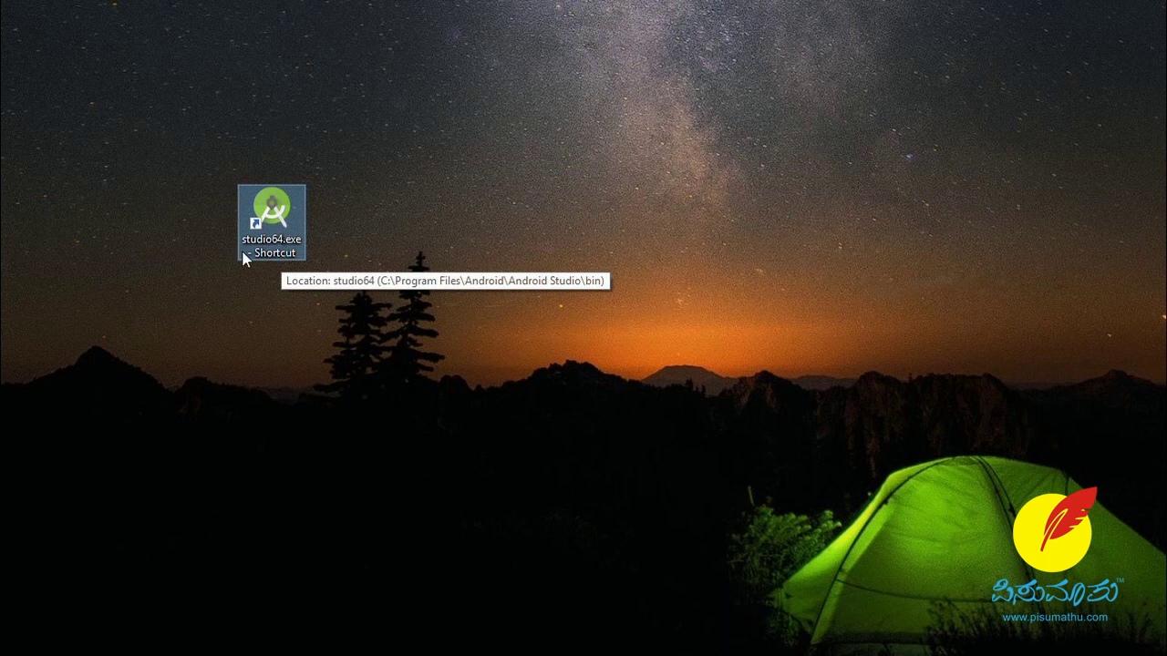
{"action": "right_click", "coordinate": [265, 206]}
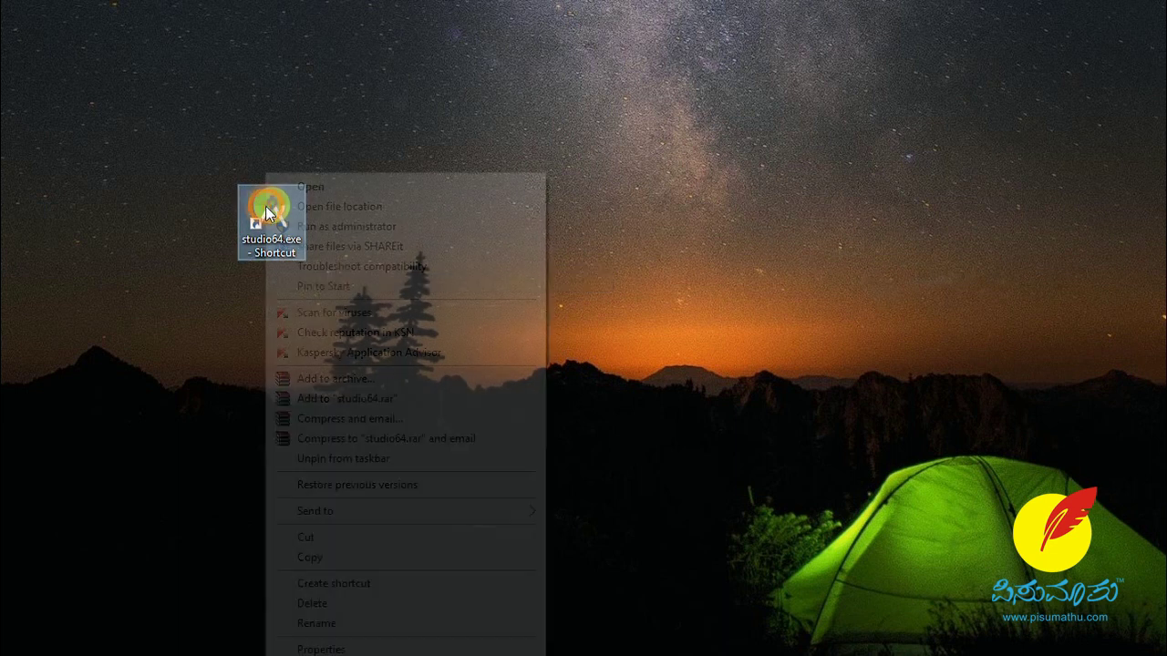
{"action": "left_click", "coordinate": [336, 188]}
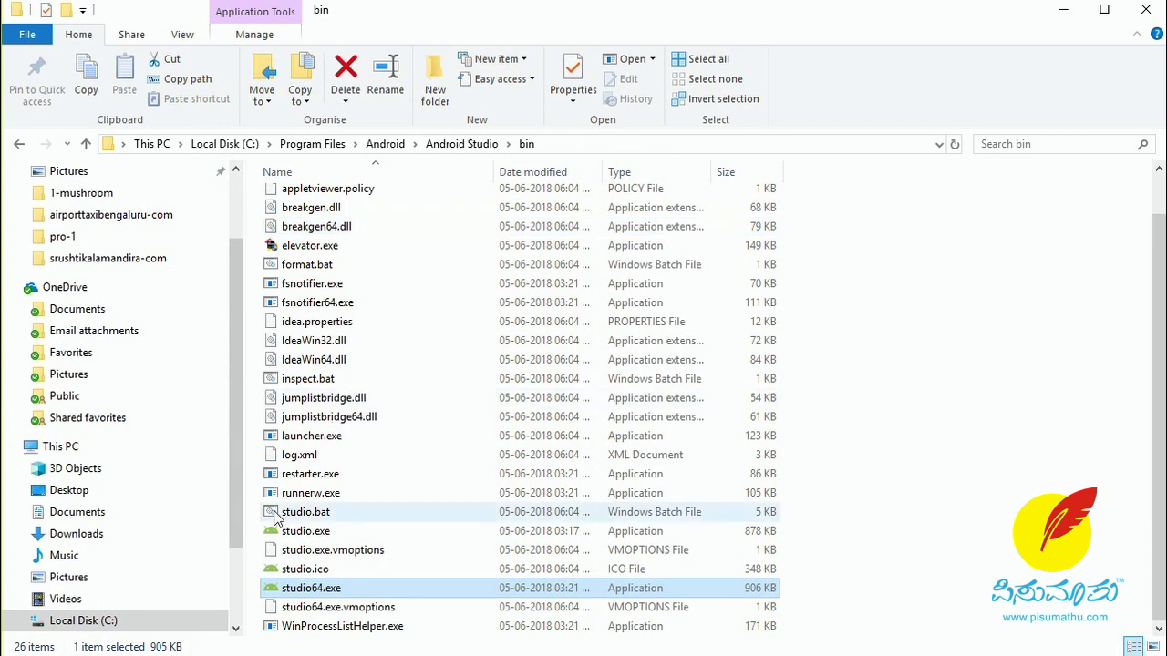
Step: Create a new folder named Android on New Volume (F:)
{"action": "left_click", "coordinate": [100, 538]}
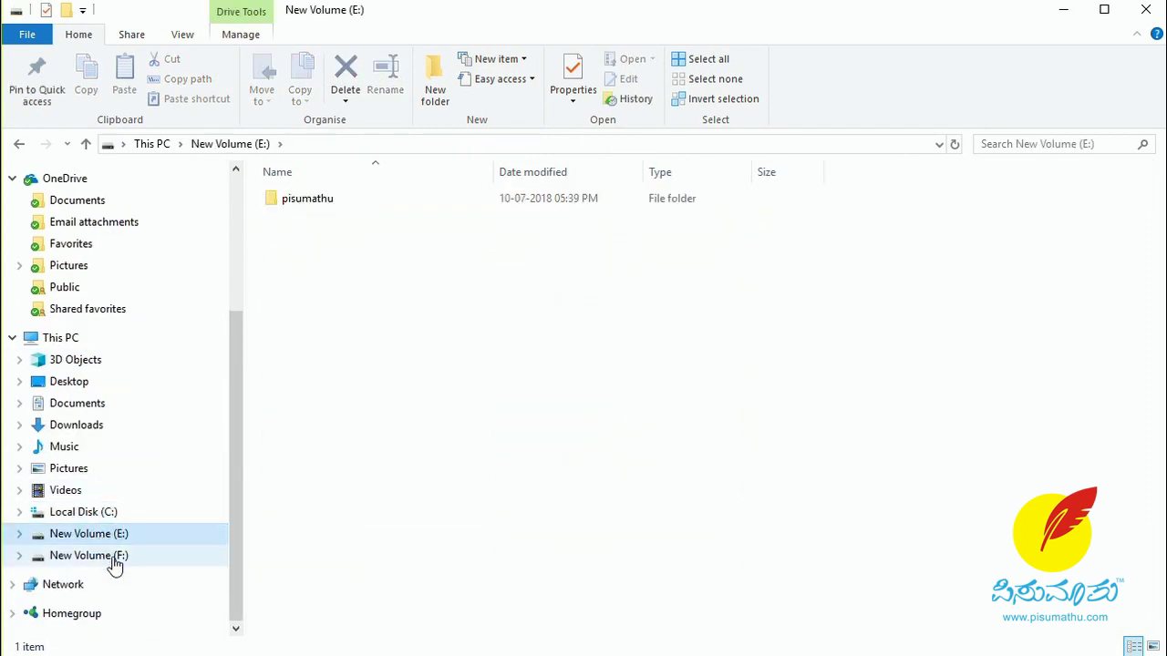
{"action": "left_click", "coordinate": [108, 558]}
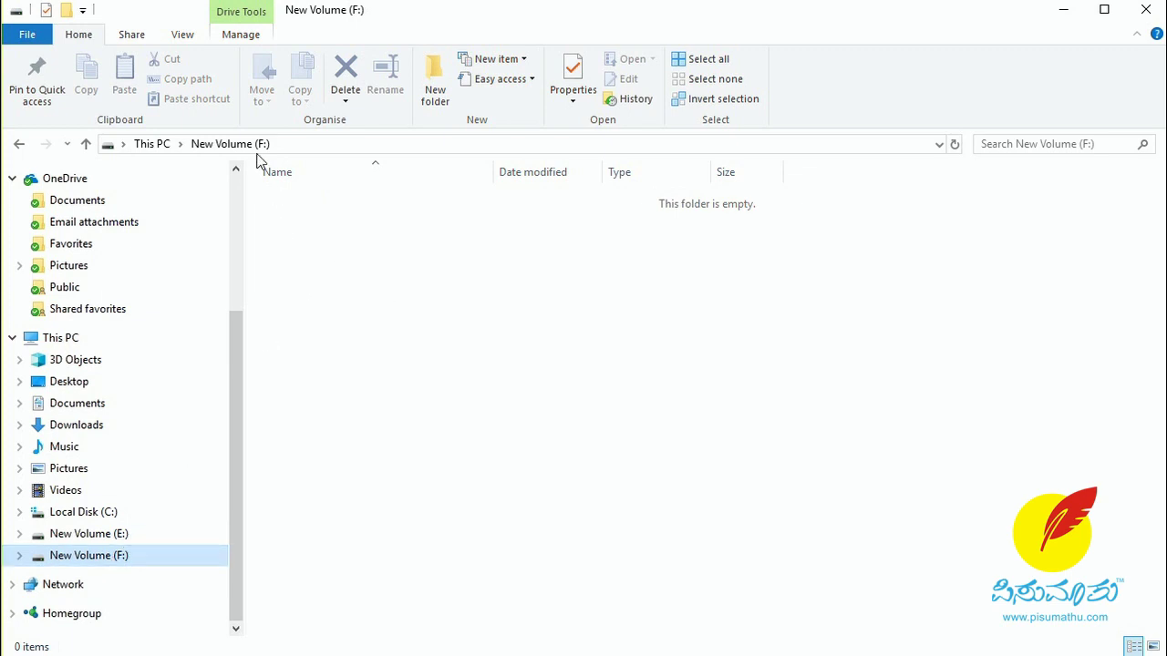
{"action": "right_click", "coordinate": [342, 332]}
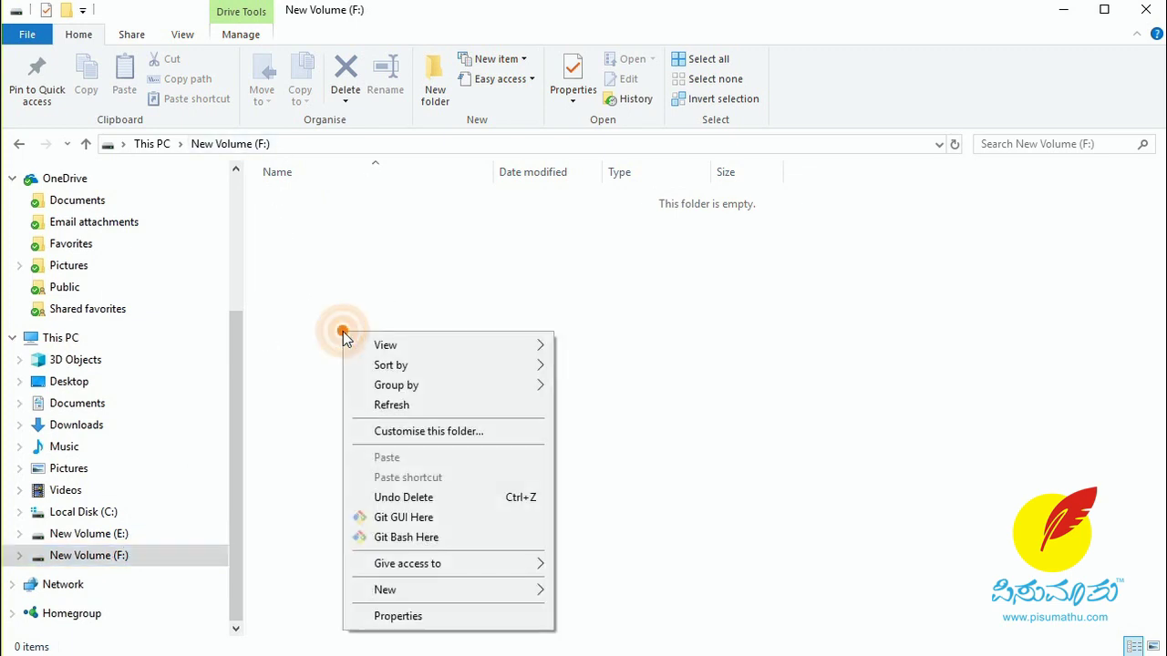
{"action": "left_click", "coordinate": [430, 590]}
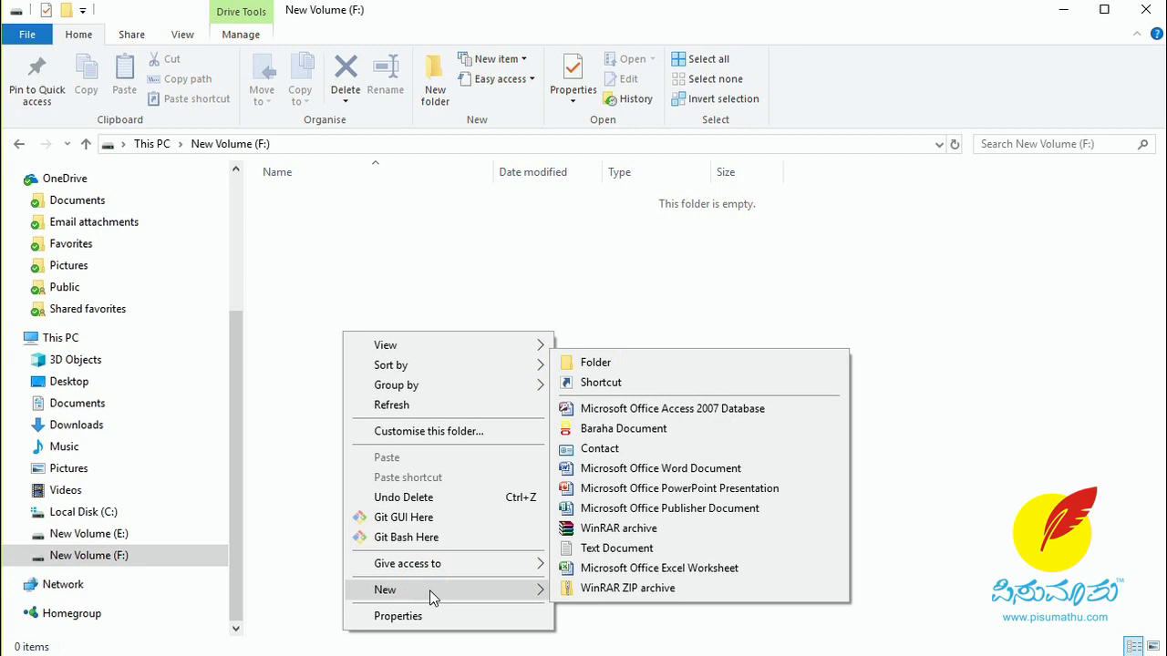
{"action": "left_click", "coordinate": [602, 363]}
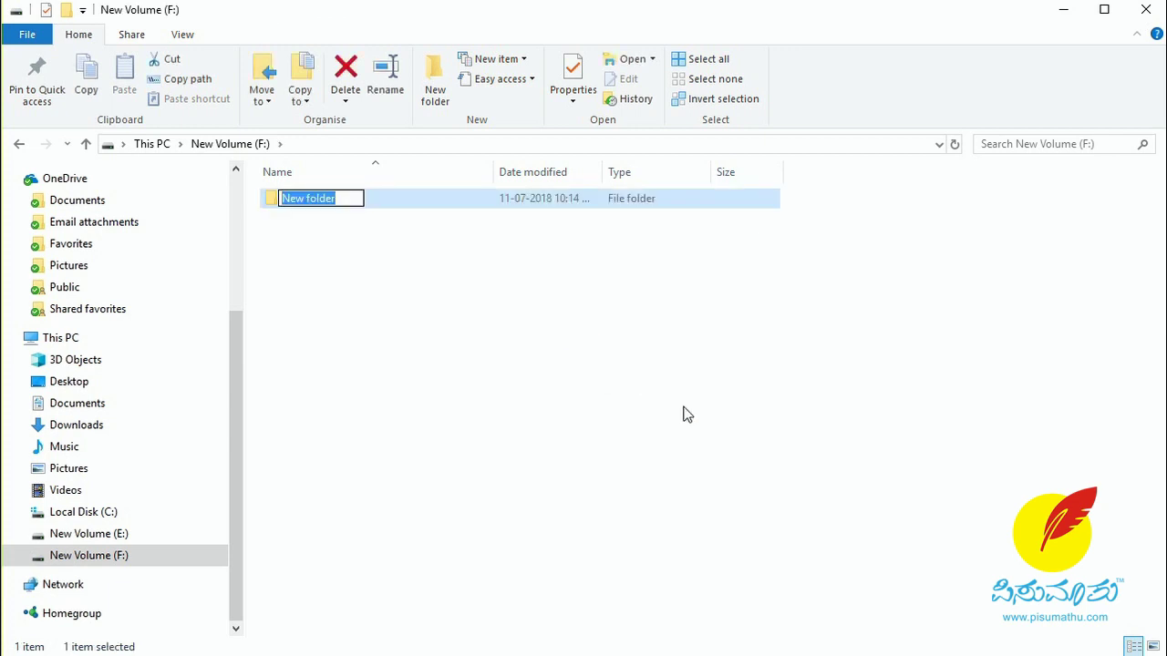
{"action": "type", "text": "android"}
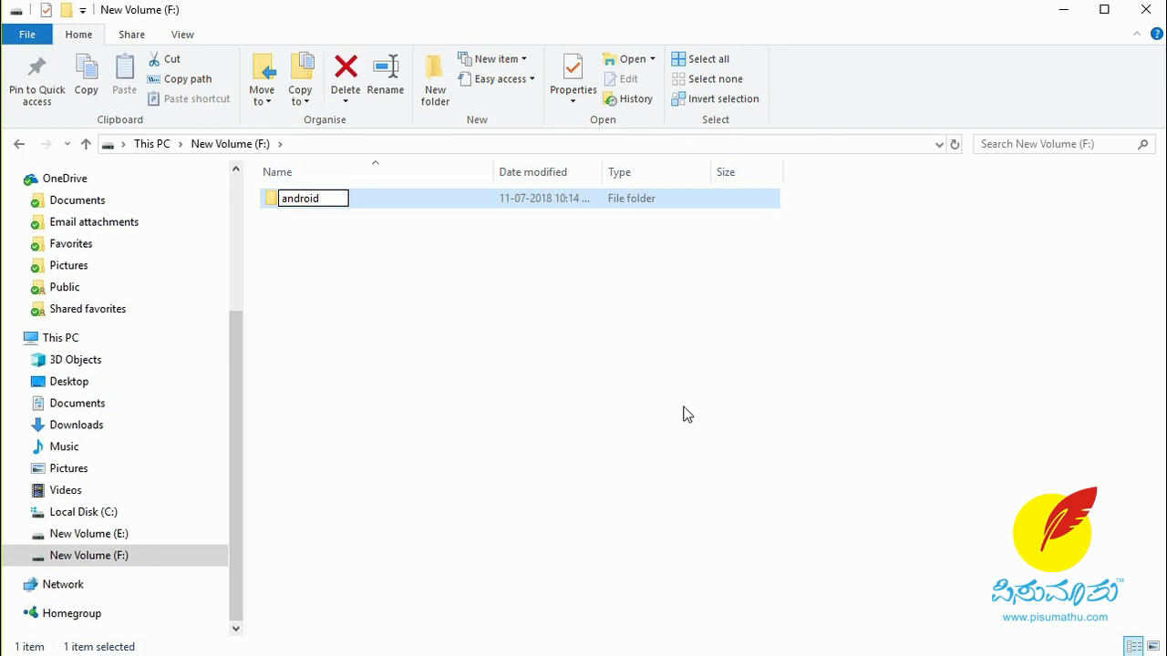
{"action": "key", "text": "Return"}
Step: Open the Android folder and create a subfolder named Learn in it
{"action": "key", "text": "Return"}
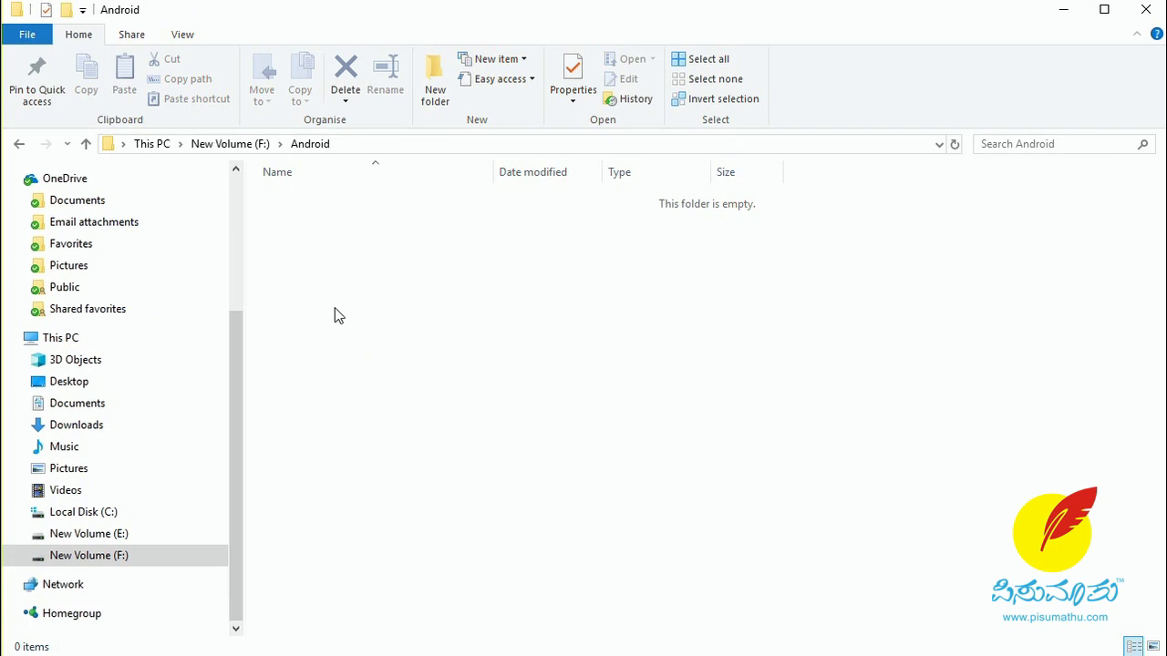
{"action": "right_click", "coordinate": [335, 308]}
{"action": "mouse_move", "coordinate": [454, 566]}
{"action": "left_click", "coordinate": [592, 419]}
{"action": "type", "text": "Learn"}
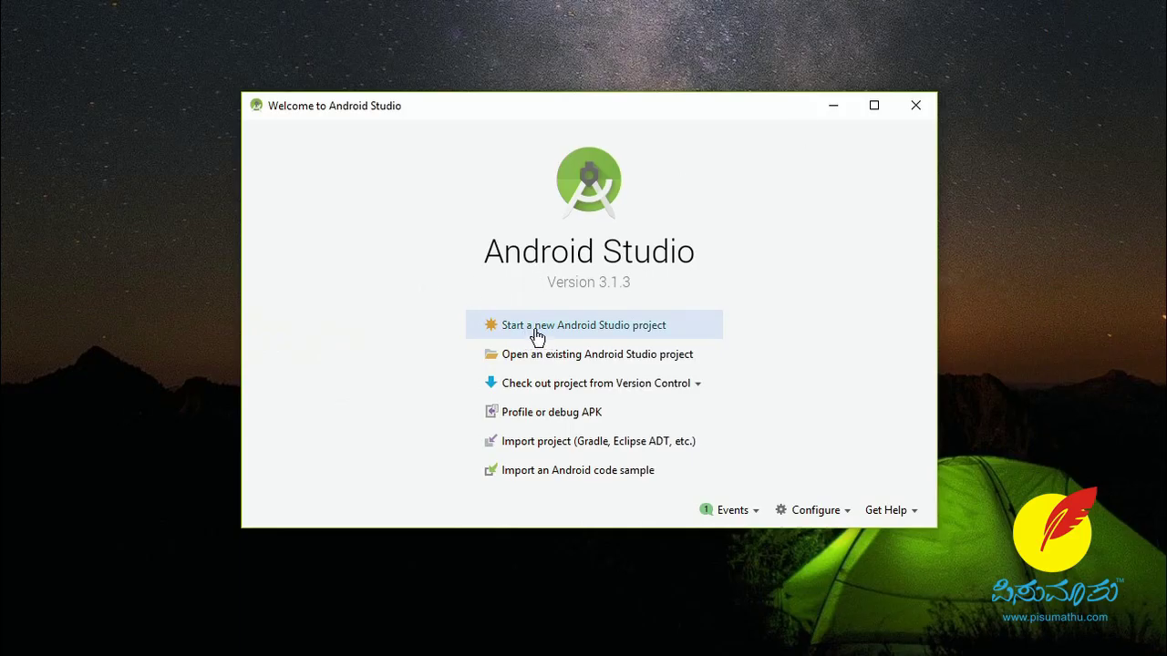
Step: Switch to Android Studio, start a new project and set the application name to UI Design
{"action": "left_click", "coordinate": [657, 332]}
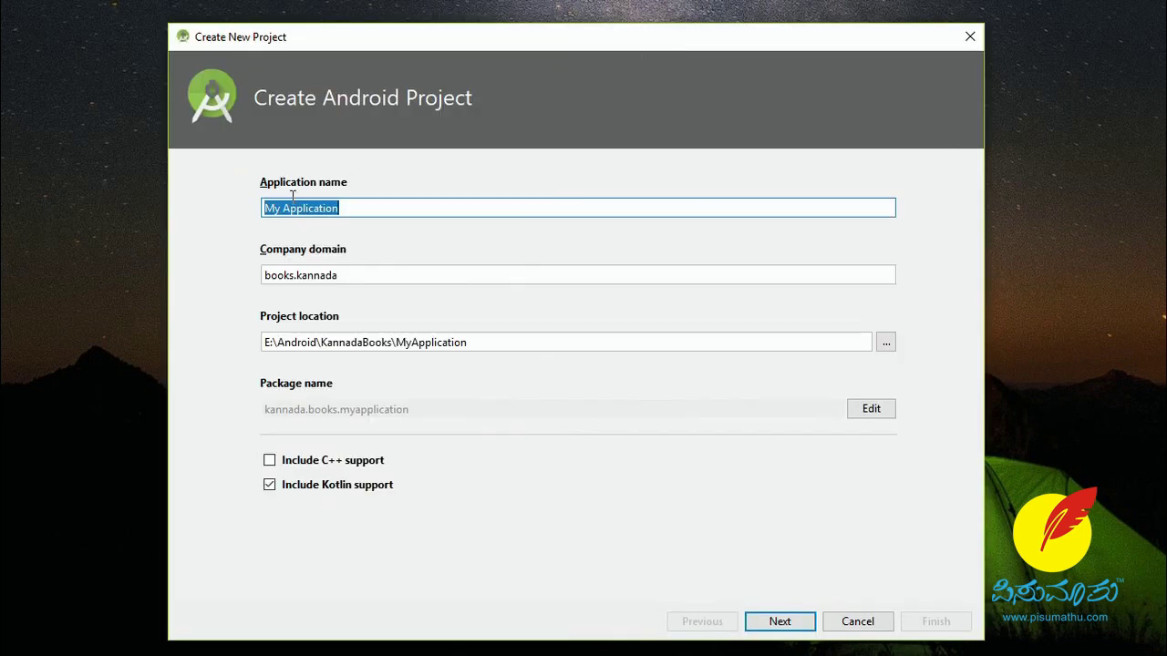
{"action": "left_click", "coordinate": [357, 210]}
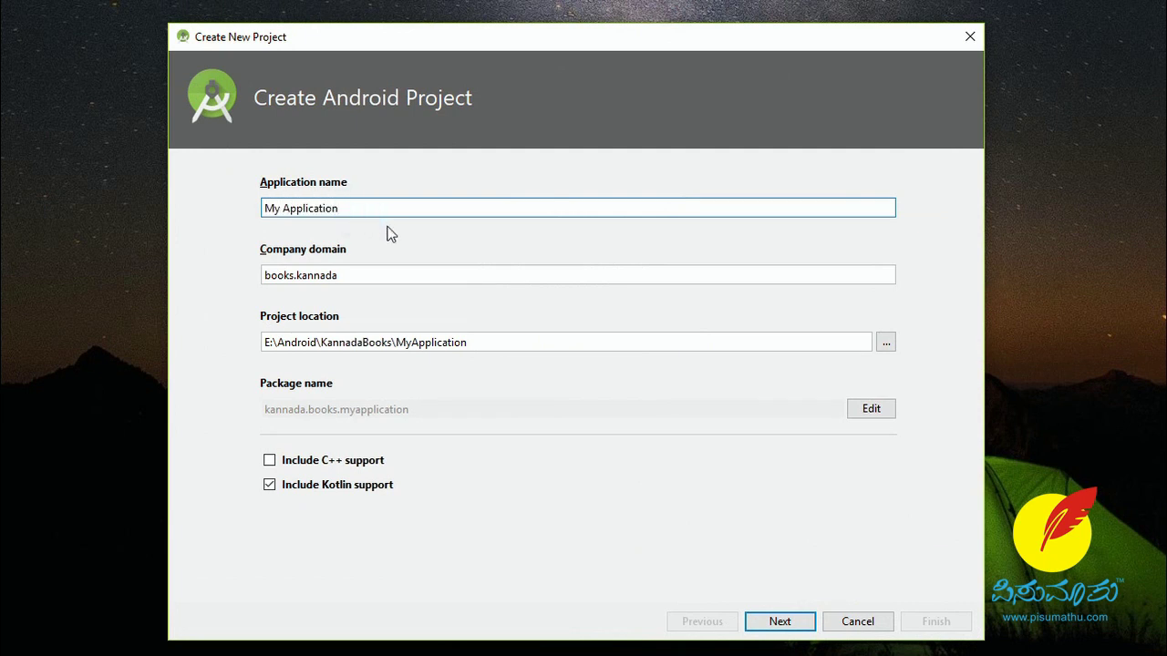
{"action": "key", "text": "ctrl+shift+Left"}
{"action": "key", "text": "Home"}
{"action": "key", "text": "ctrl+shift+Right"}
{"action": "key", "text": "ctrl+shift+Right"}
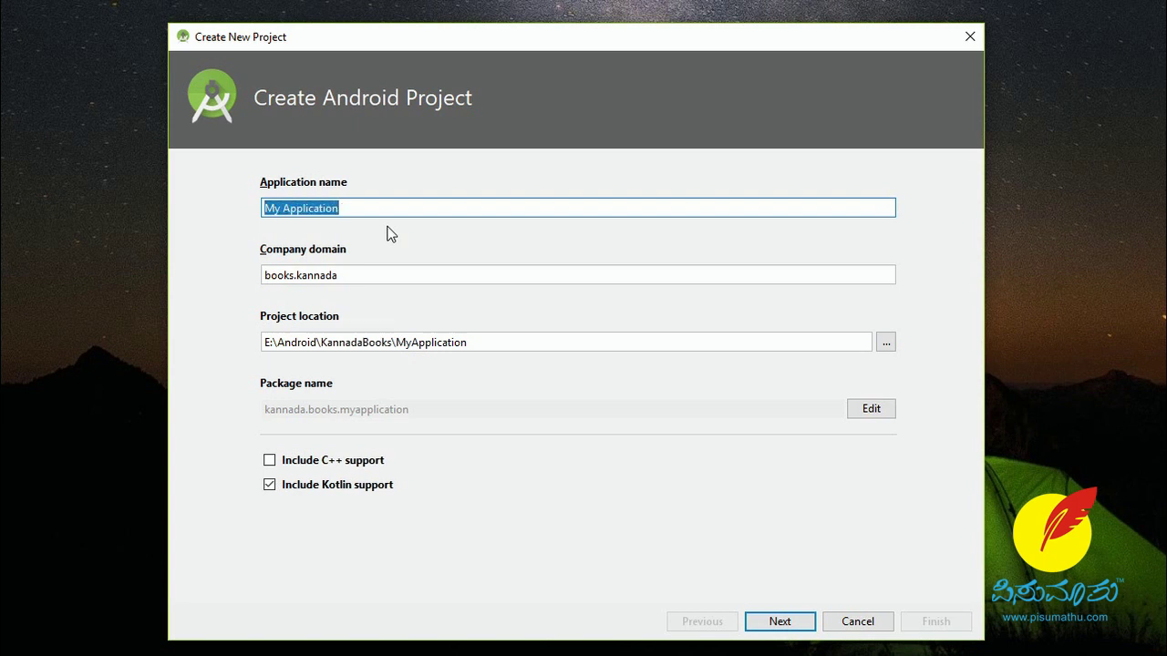
{"action": "type", "text": "UI Design"}
Step: Set the company domain of the new project to ui.design
{"action": "left_click", "coordinate": [363, 277]}
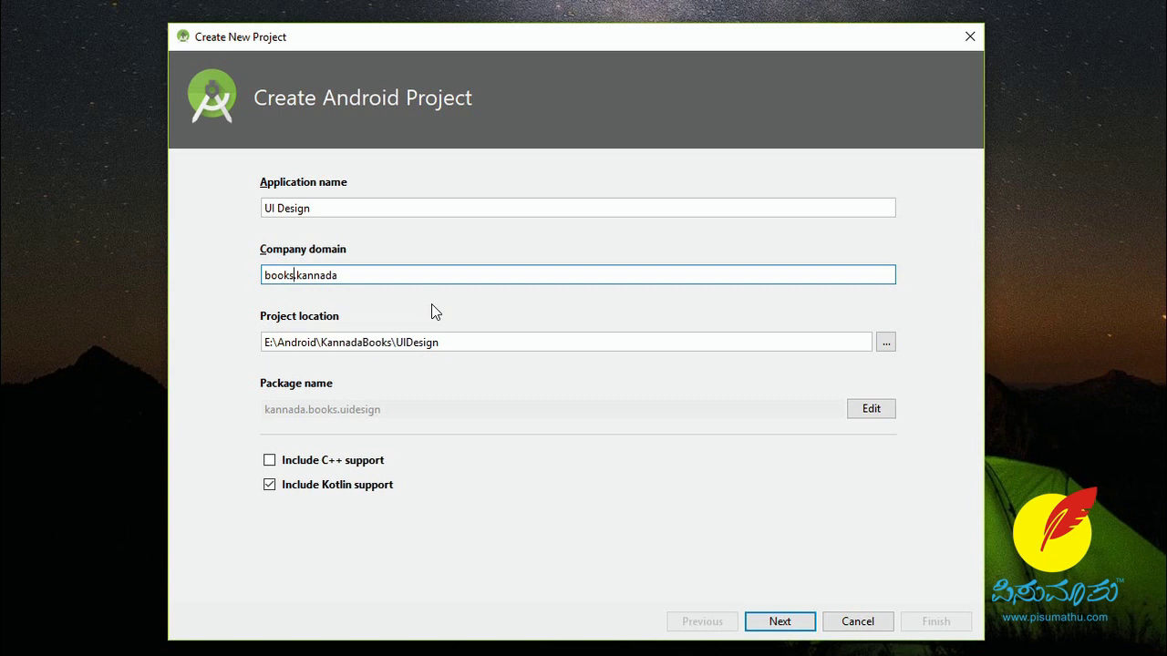
{"action": "key", "text": "shift+Home"}
{"action": "type", "text": "ui"}
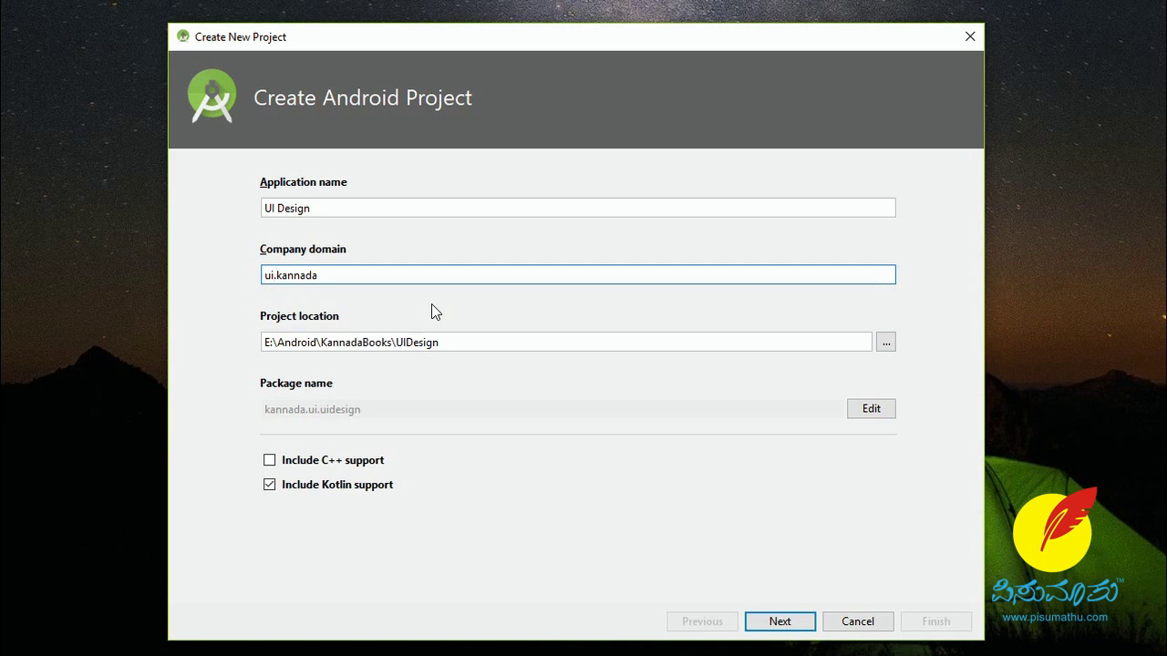
{"action": "key", "text": "ctrl+shift+Left"}
{"action": "type", "text": "design"}
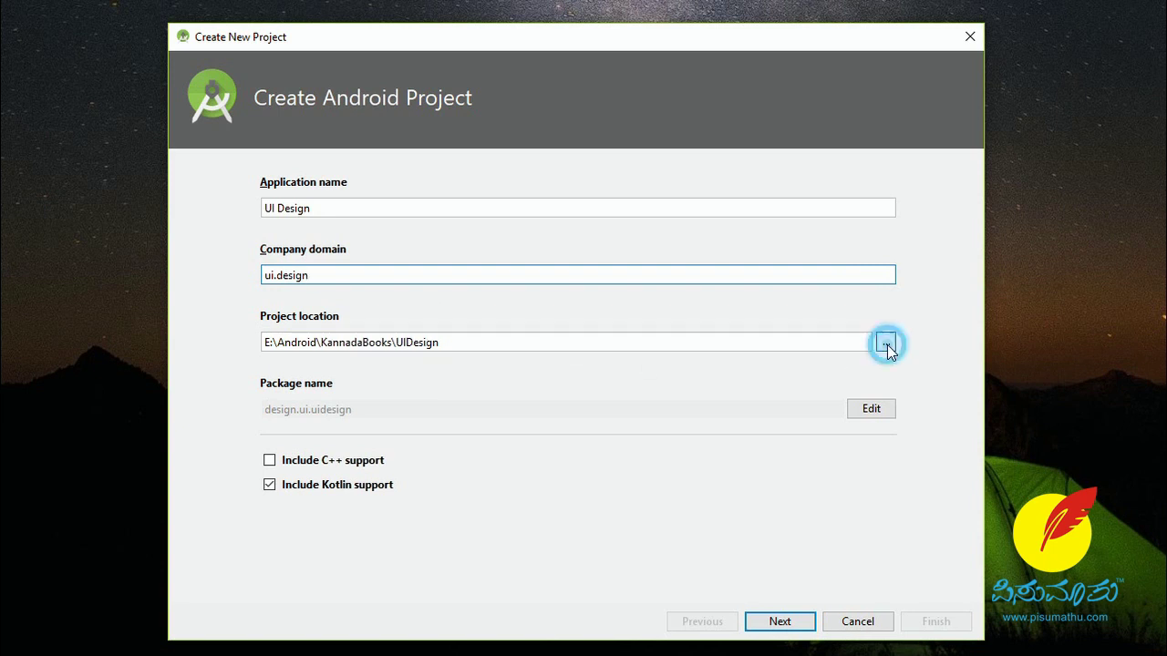
Step: Try to set the project location to the F:\Android\Learn folder
{"action": "left_click", "coordinate": [886, 345]}
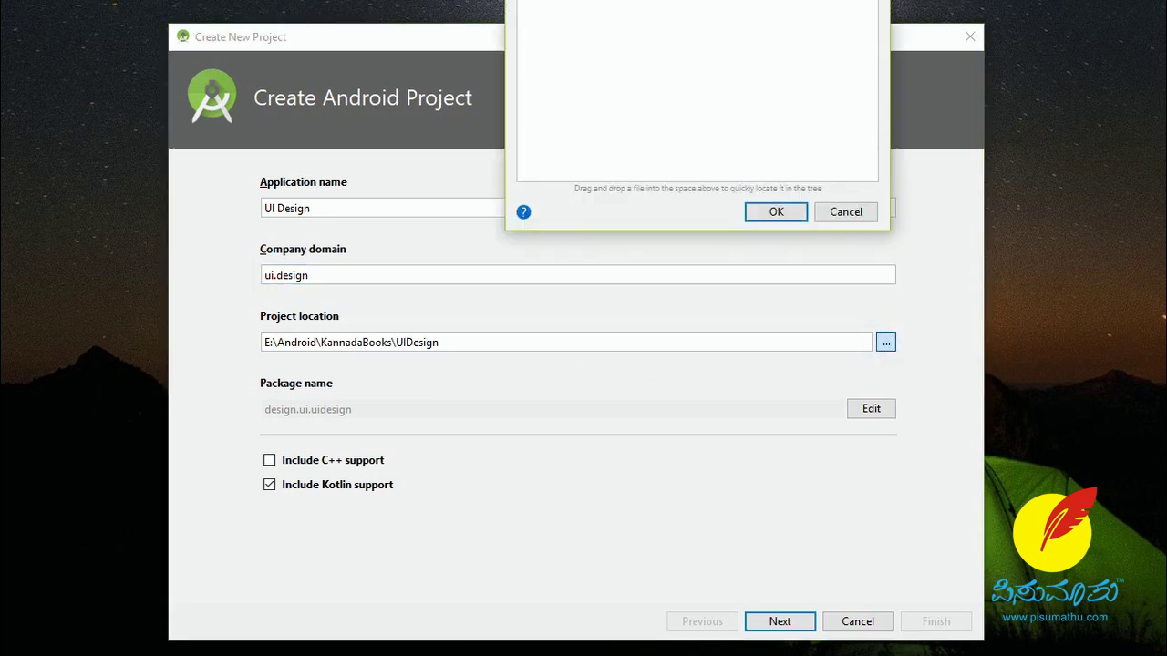
{"action": "left_click_drag", "start_coordinate": [749, 91], "coordinate": [677, 135]}
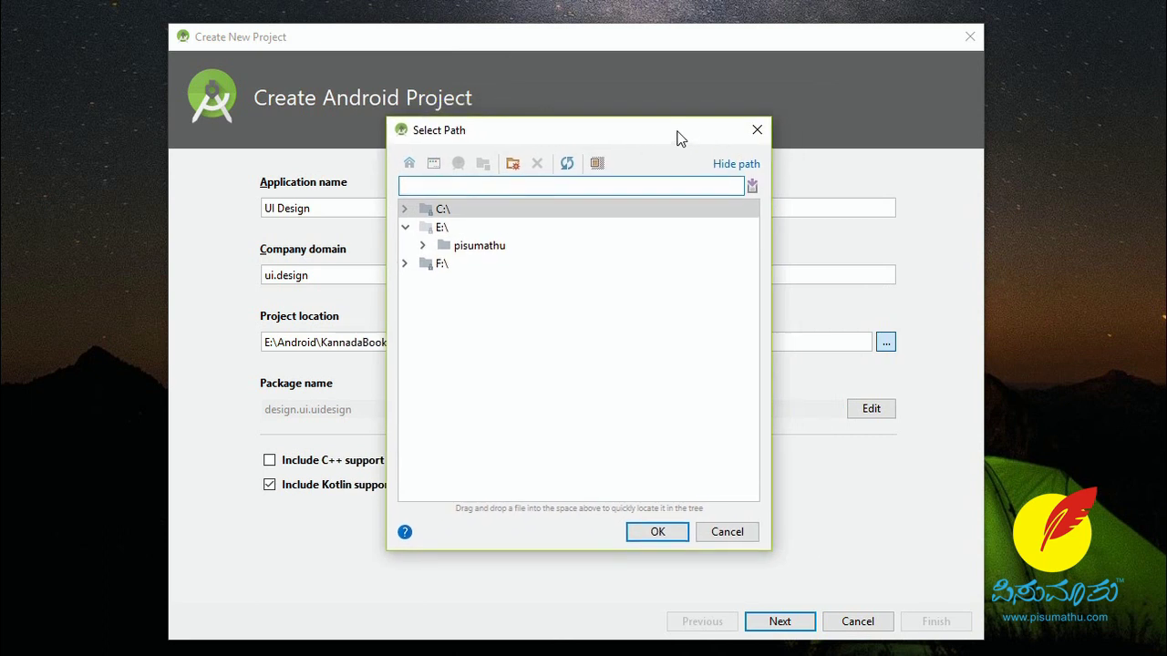
{"action": "left_click", "coordinate": [405, 264]}
{"action": "left_click", "coordinate": [424, 284]}
{"action": "left_click", "coordinate": [465, 306]}
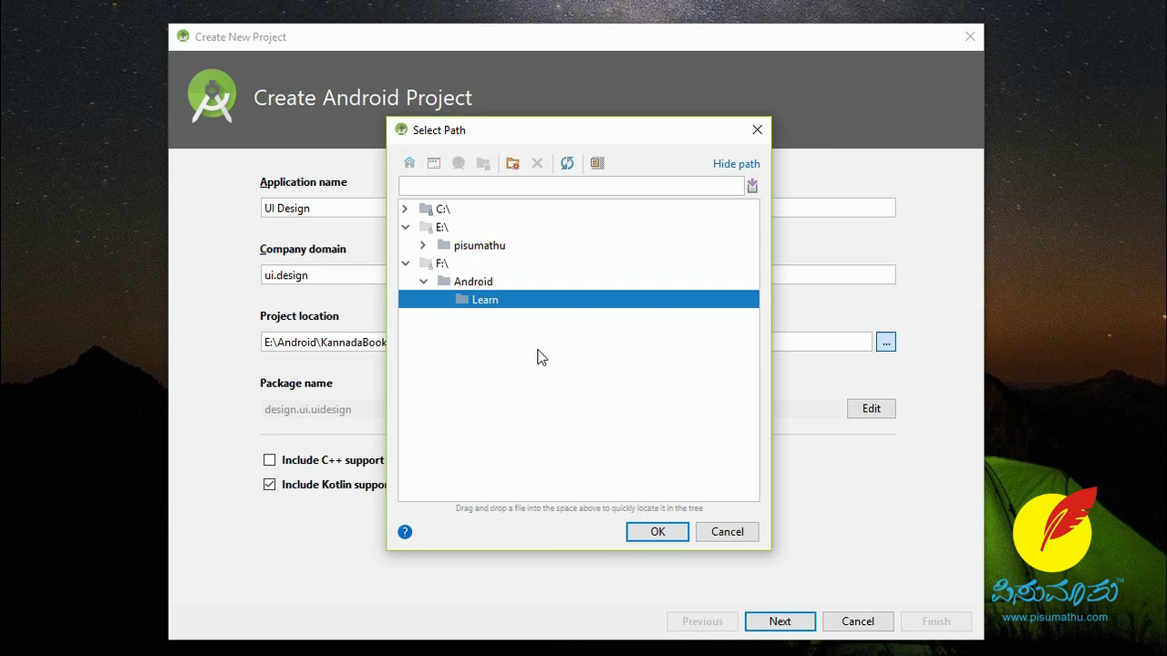
{"action": "left_click", "coordinate": [656, 538]}
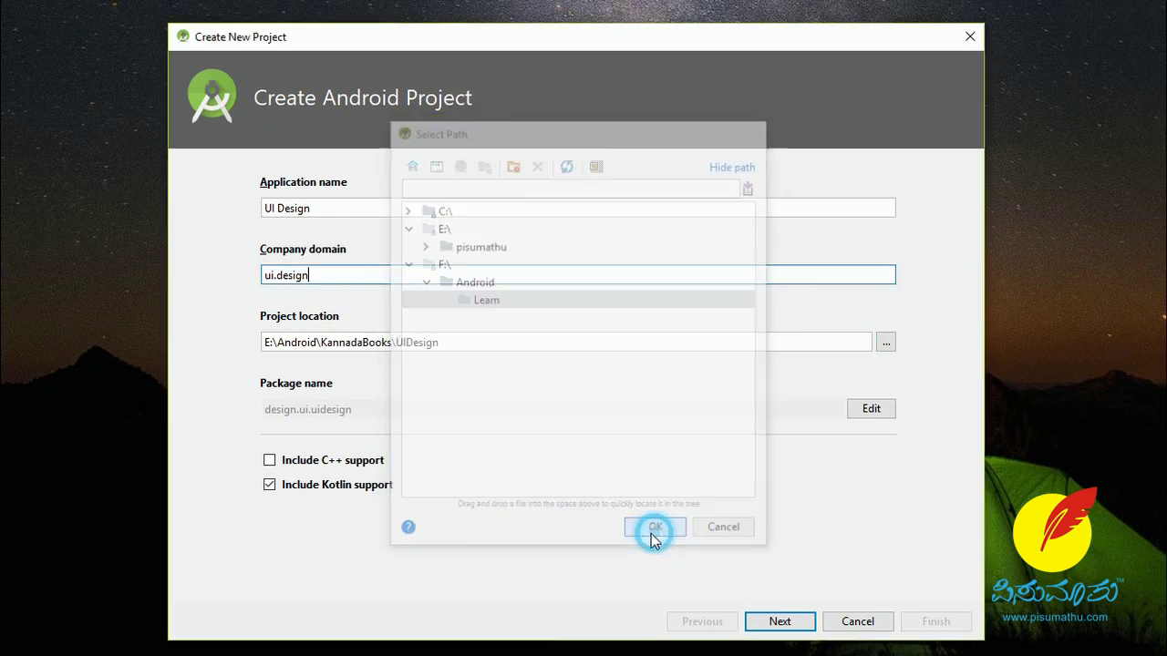
Step: Open the package name for editing and examine its dot-separated parts
{"action": "key", "text": "alt+e"}
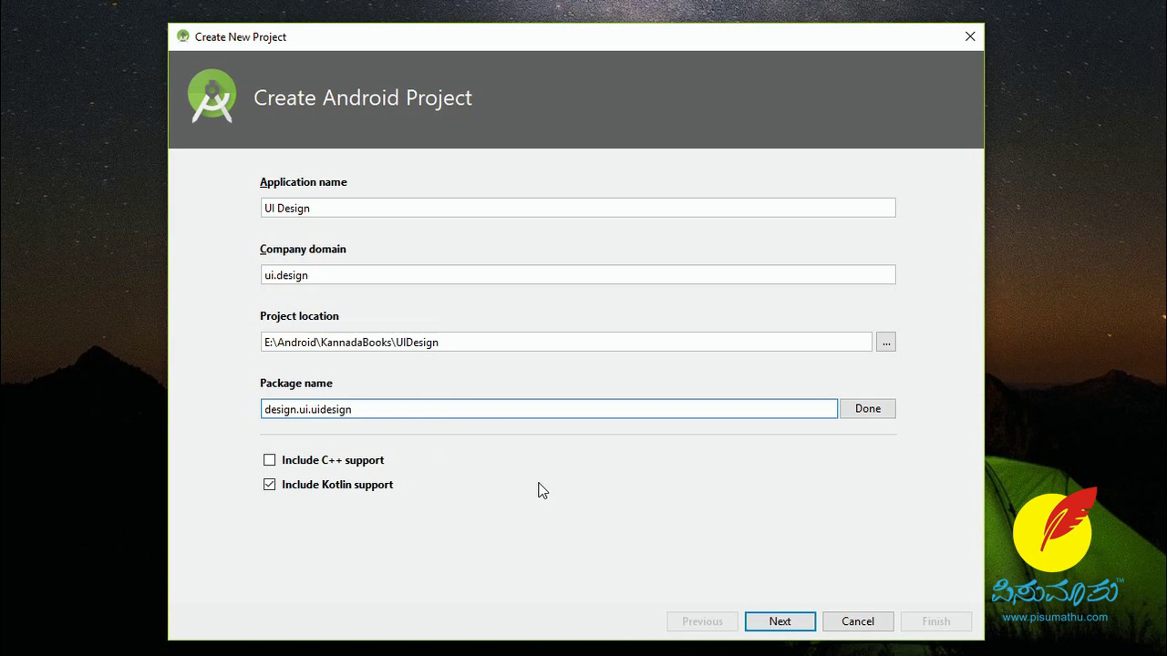
{"action": "key", "text": "Left"}
{"action": "key", "text": "Left"}
{"action": "key", "text": "Left"}
{"action": "key", "text": "Left"}
{"action": "key", "text": "Right"}
{"action": "key", "text": "Right"}
{"action": "key", "text": "Right"}
{"action": "key", "text": "Right"}
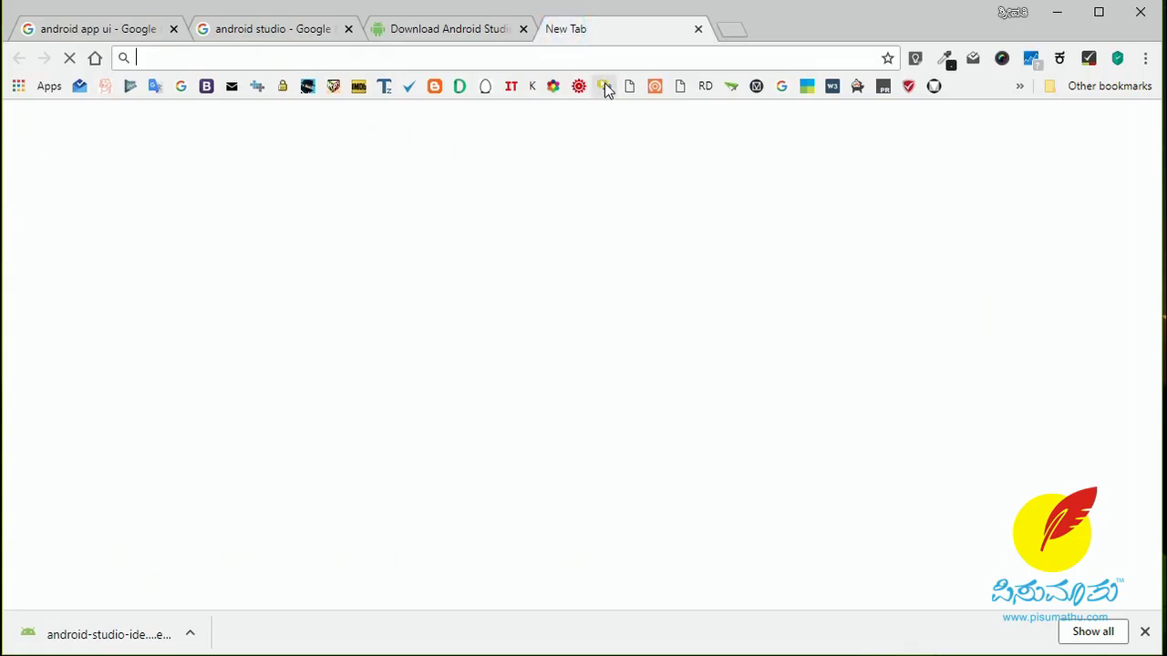
Step: Switch to Chrome, open play.google.com and view the Kannada Status DP page from the Apps section
{"action": "type", "text": "play.google.com"}
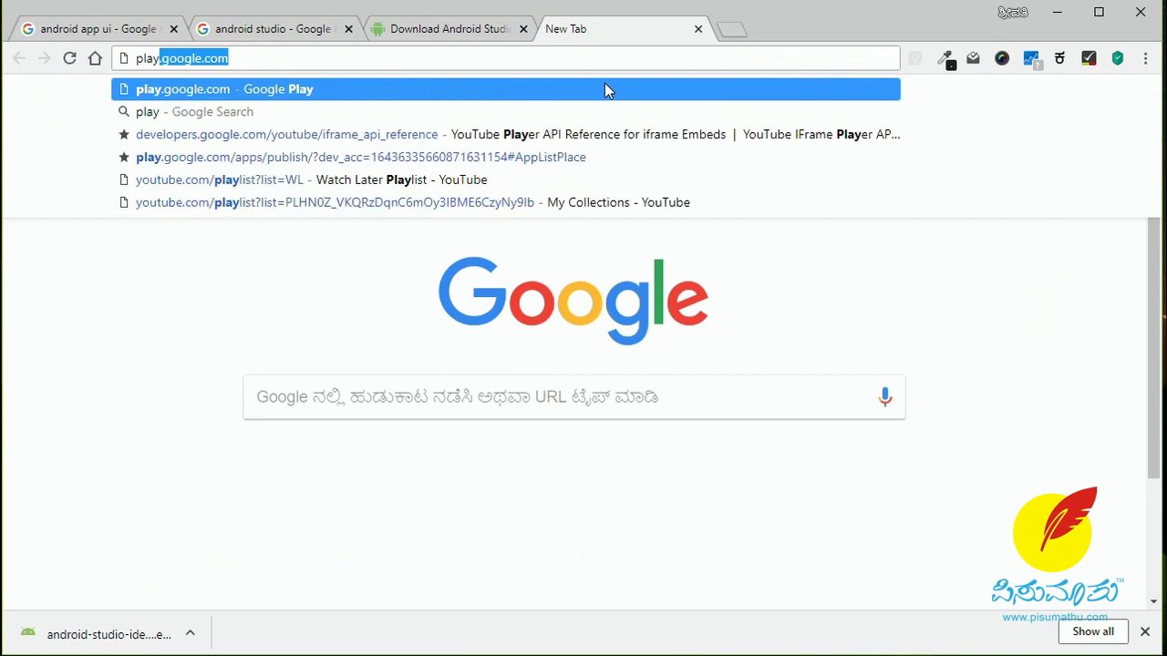
{"action": "key", "text": "Return"}
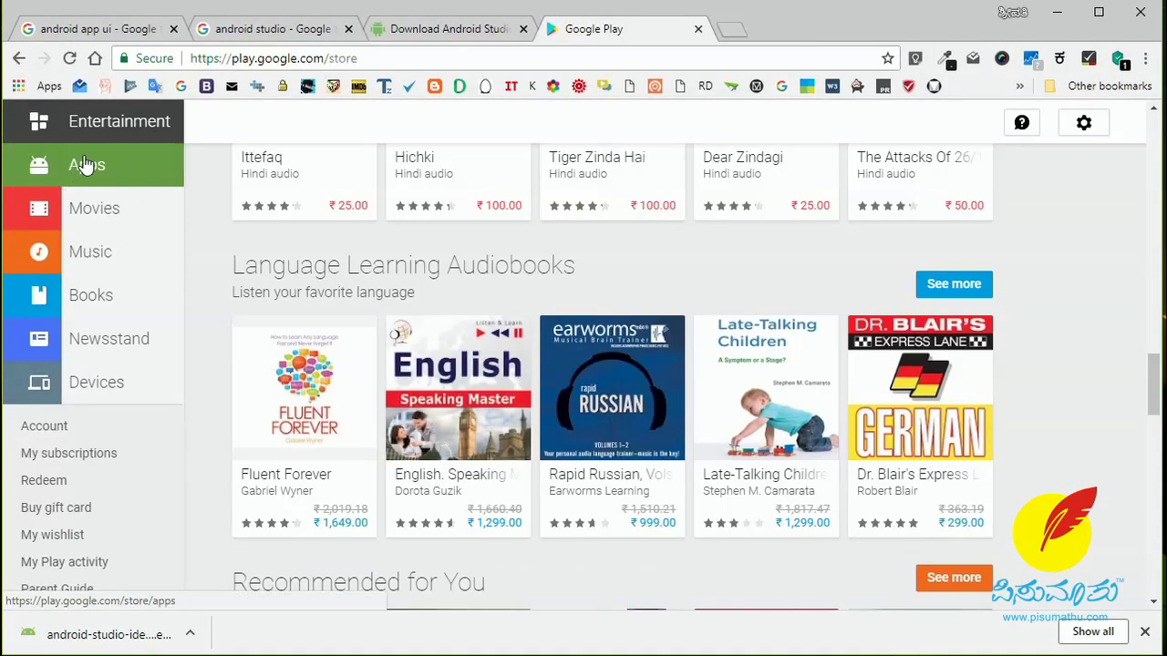
{"action": "left_click", "coordinate": [95, 164]}
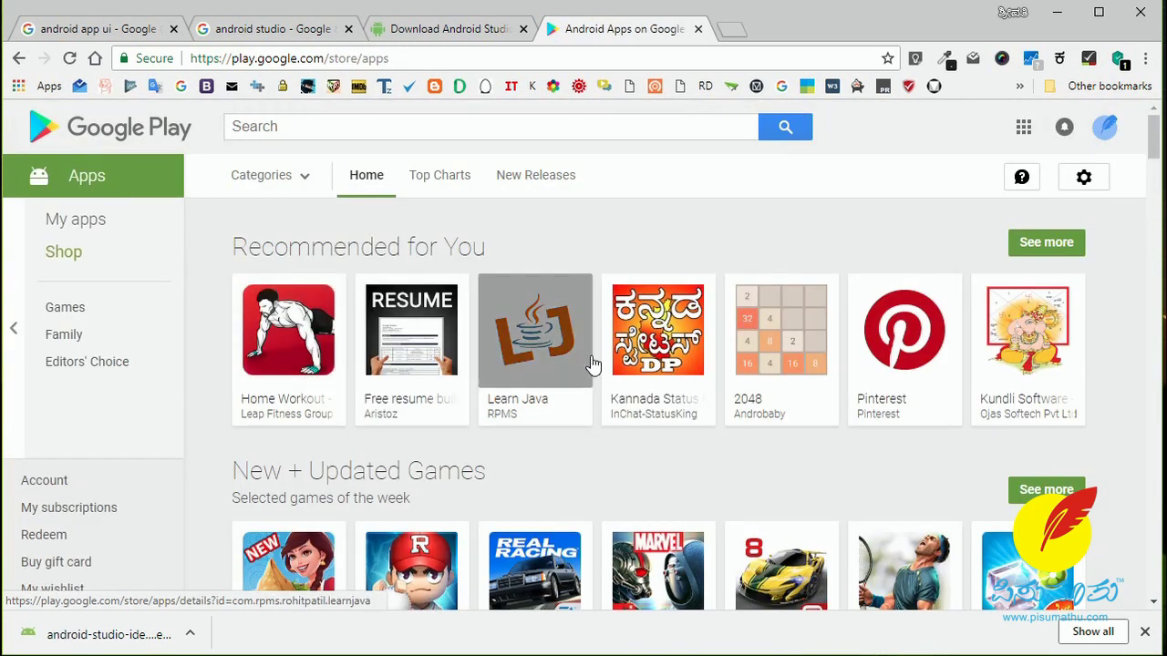
{"action": "left_click", "coordinate": [659, 353]}
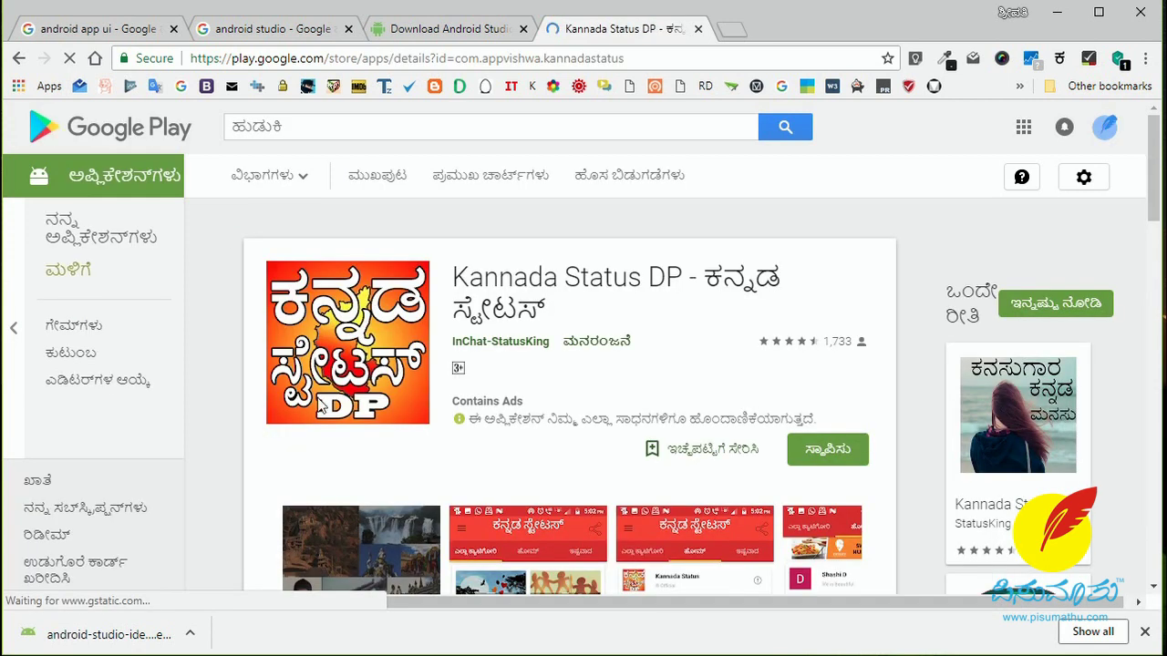
Step: Highlight the app ID com.appvishwa.kannadastatus in the Google Play page's URL to examine it
{"action": "left_click_drag", "start_coordinate": [454, 58], "coordinate": [636, 60]}
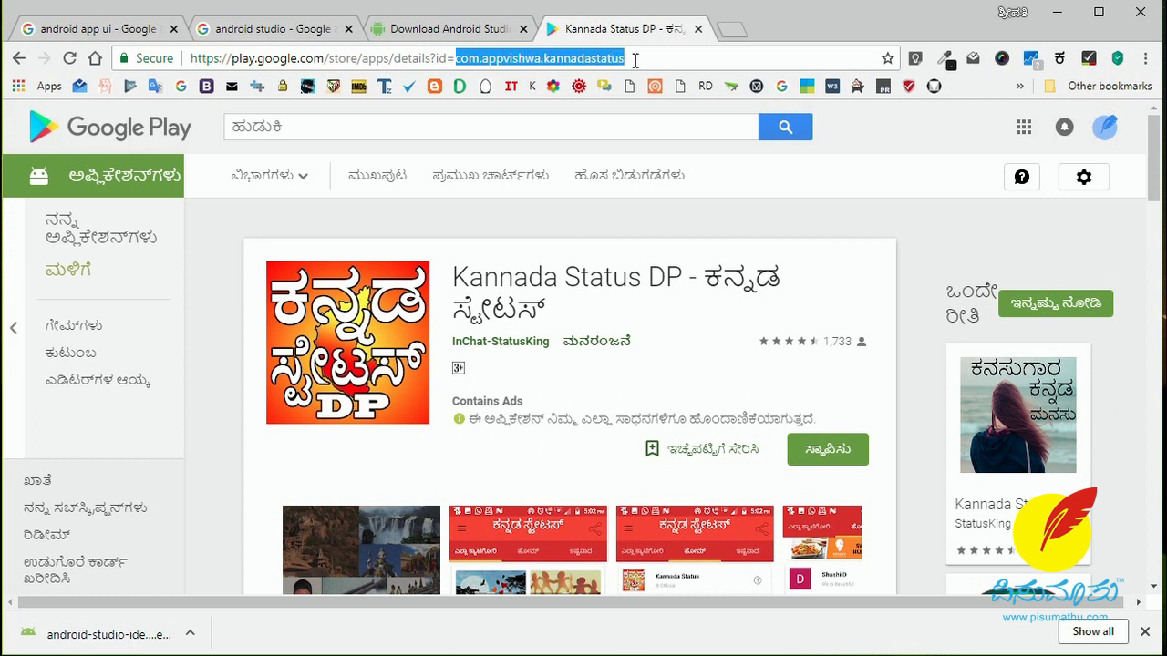
{"action": "left_click", "coordinate": [437, 60]}
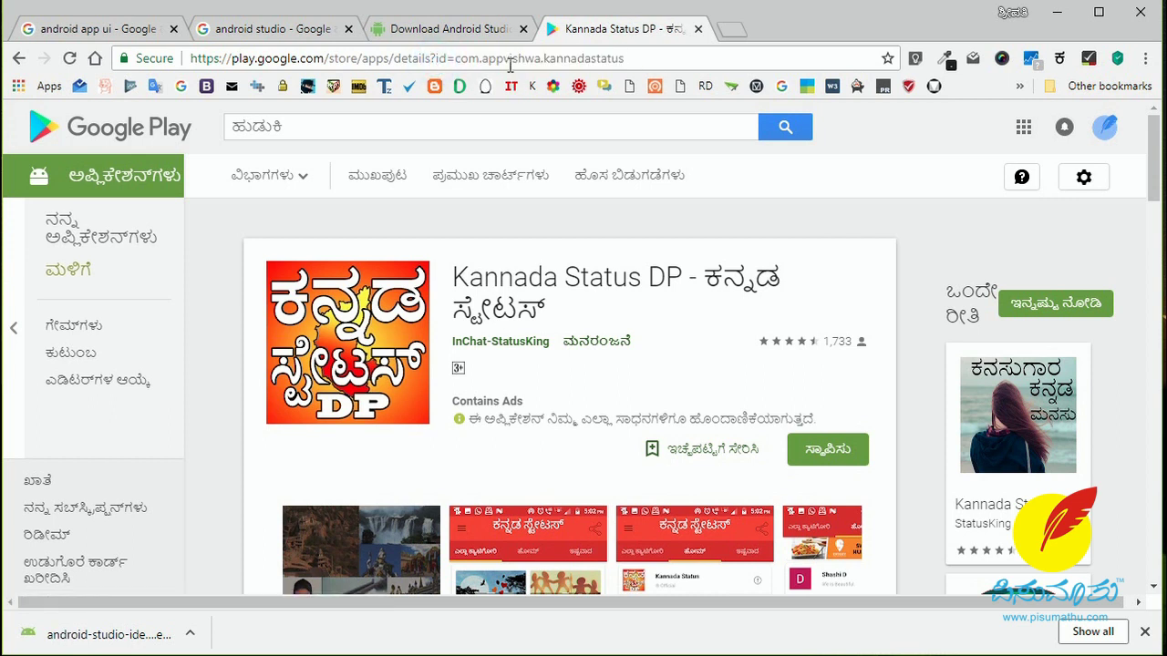
{"action": "left_click_drag", "start_coordinate": [632, 61], "coordinate": [436, 60]}
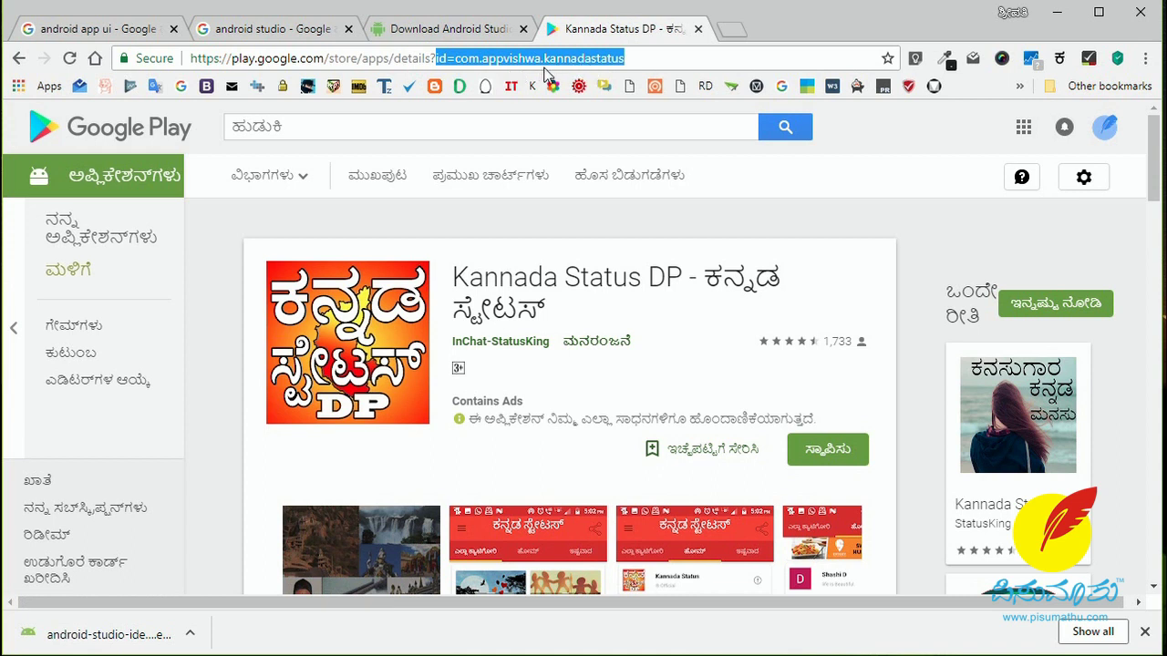
{"action": "left_click", "coordinate": [648, 61]}
{"action": "left_click_drag", "start_coordinate": [449, 58], "coordinate": [653, 67]}
Step: Move the Create New Project window clear of the browser's URL and compare its package name with the app ID there
{"action": "mouse_move", "coordinate": [643, 654]}
{"action": "left_click", "coordinate": [643, 602]}
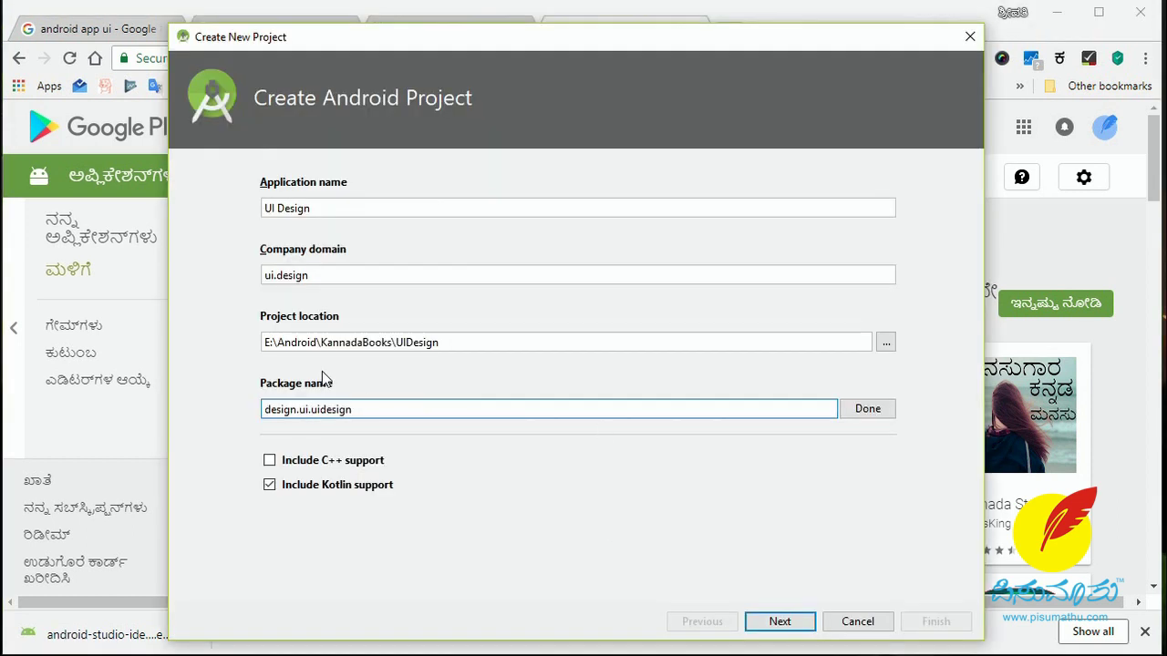
{"action": "left_click_drag", "start_coordinate": [715, 46], "coordinate": [739, 123]}
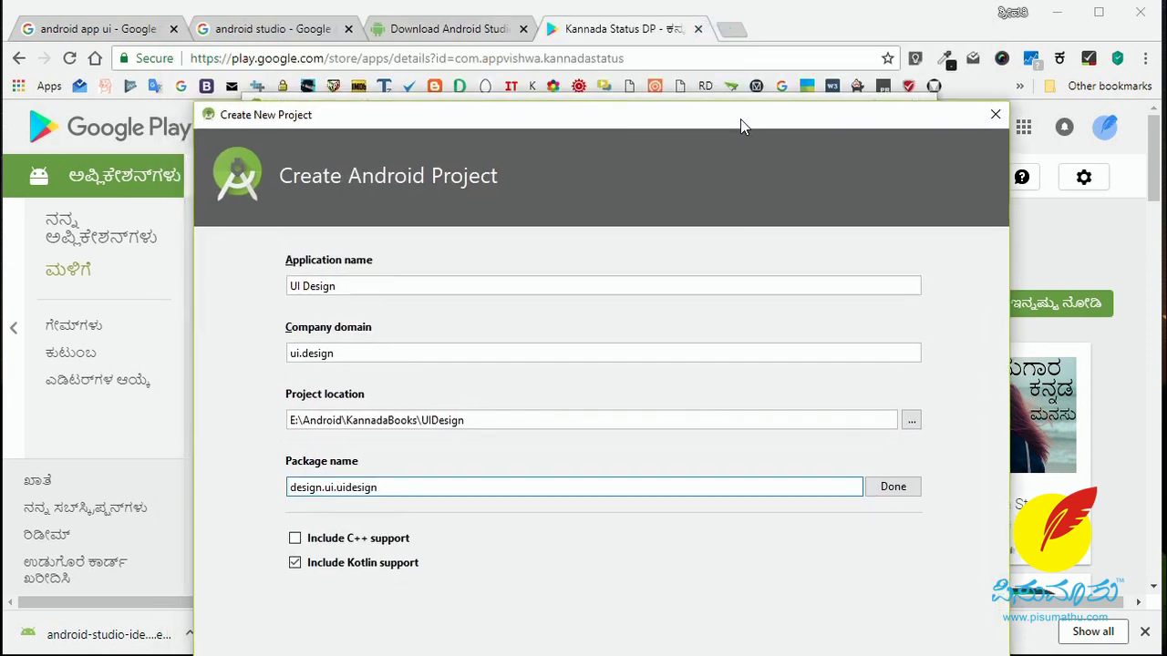
{"action": "left_click", "coordinate": [660, 58]}
{"action": "left_click_drag", "start_coordinate": [454, 58], "coordinate": [630, 58]}
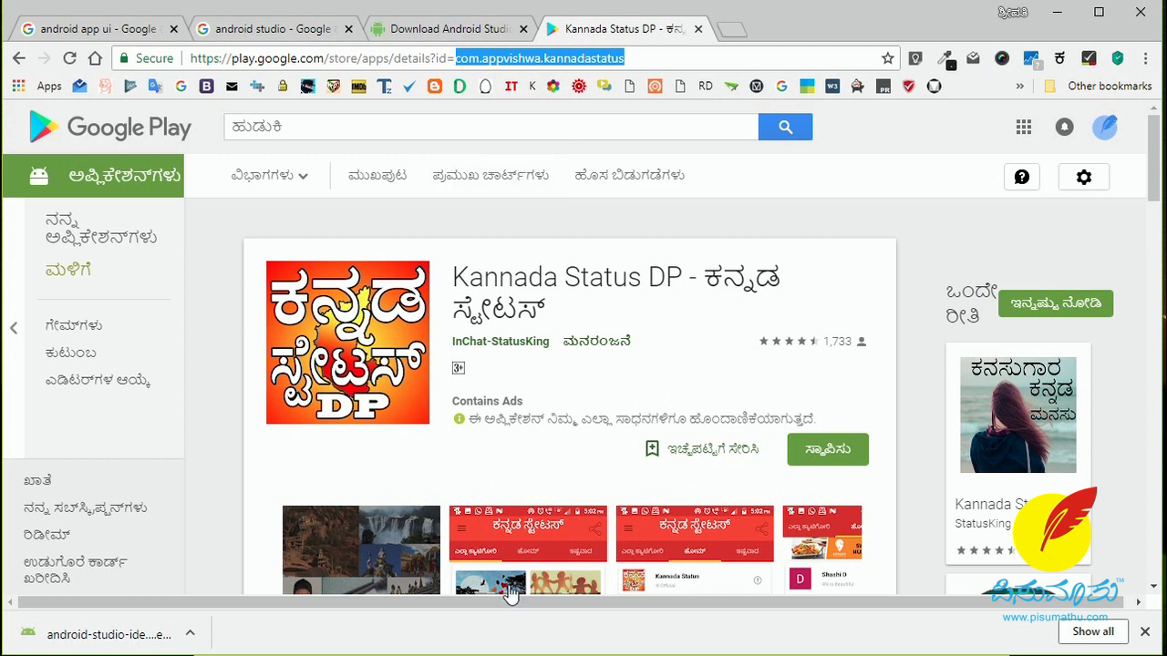
{"action": "left_click", "coordinate": [647, 59]}
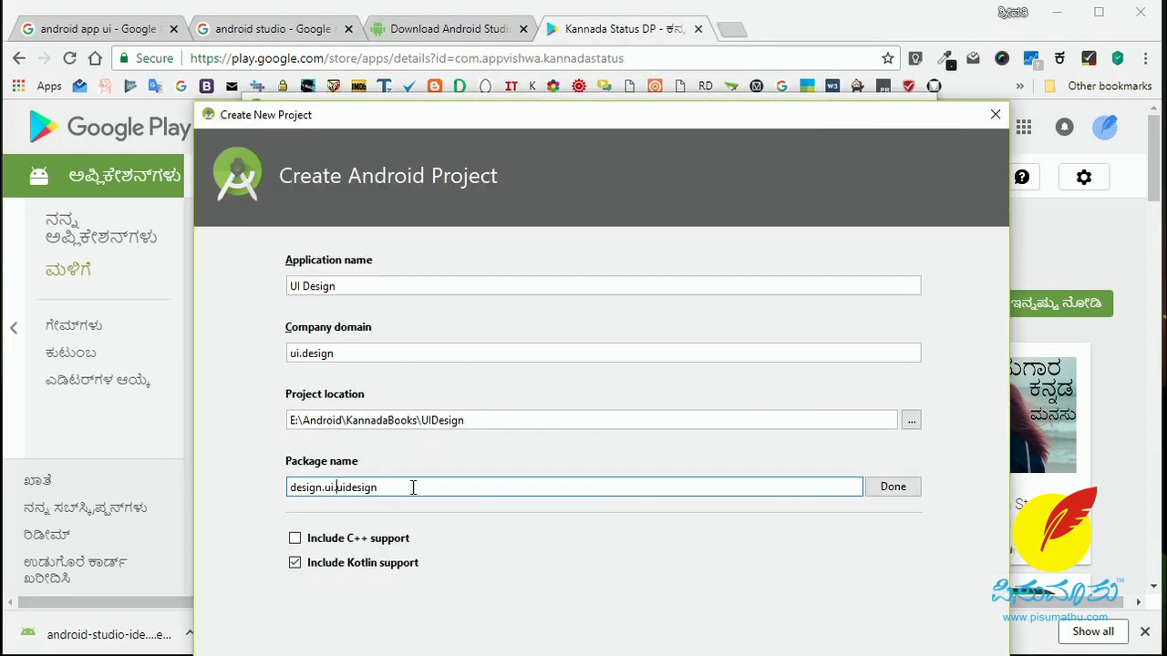
Step: Copy the project's package name design.ui.uidesign and load the Google Play details URL with it as the app ID
{"action": "double_click", "coordinate": [411, 485]}
{"action": "key", "text": "ctrl+c"}
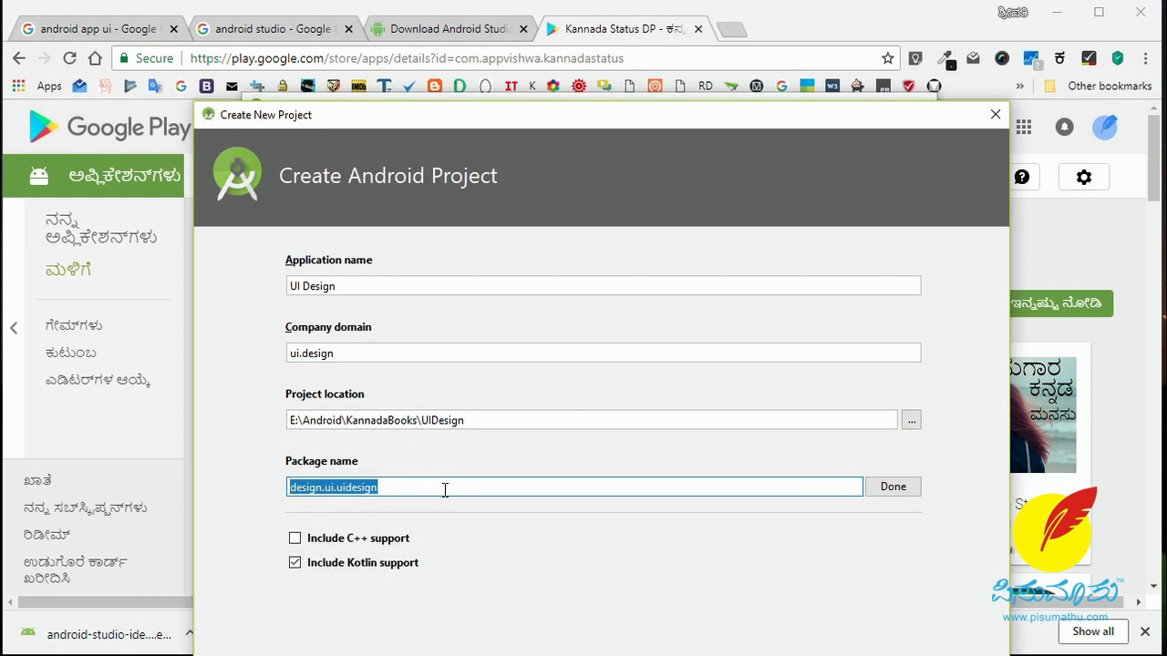
{"action": "left_click", "coordinate": [707, 62]}
{"action": "key", "text": "ctrl+shift+Left"}
{"action": "key", "text": "ctrl+shift+Left"}
{"action": "key", "text": "ctrl+shift+Left"}
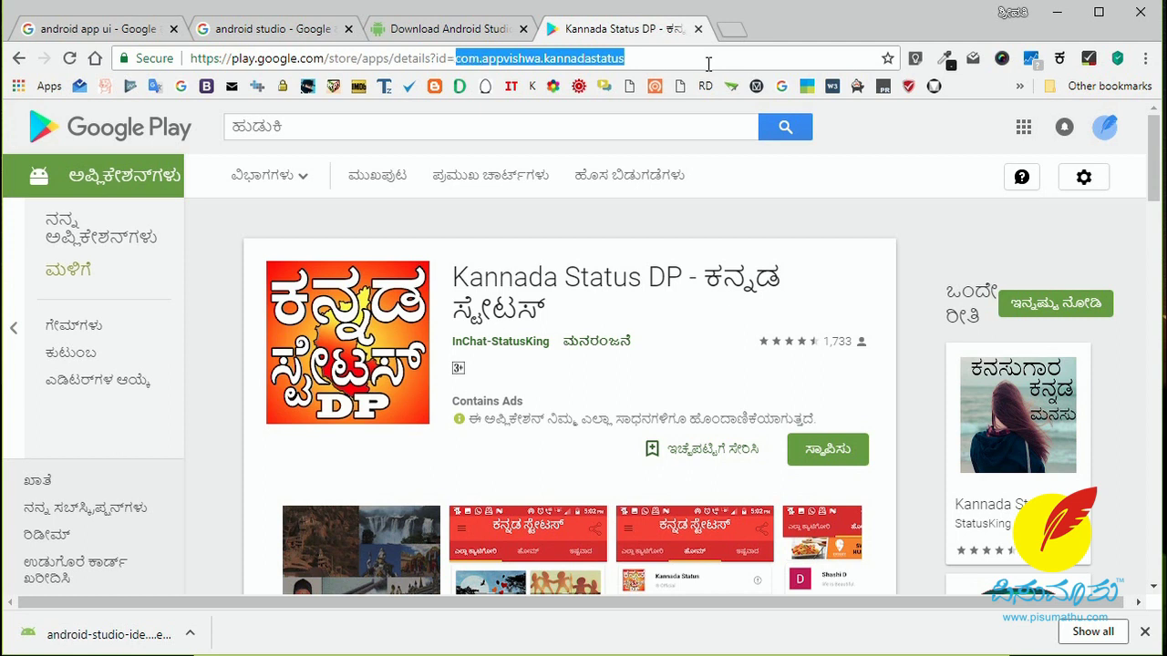
{"action": "key", "text": "BackSpace"}
{"action": "key", "text": "ctrl+v"}
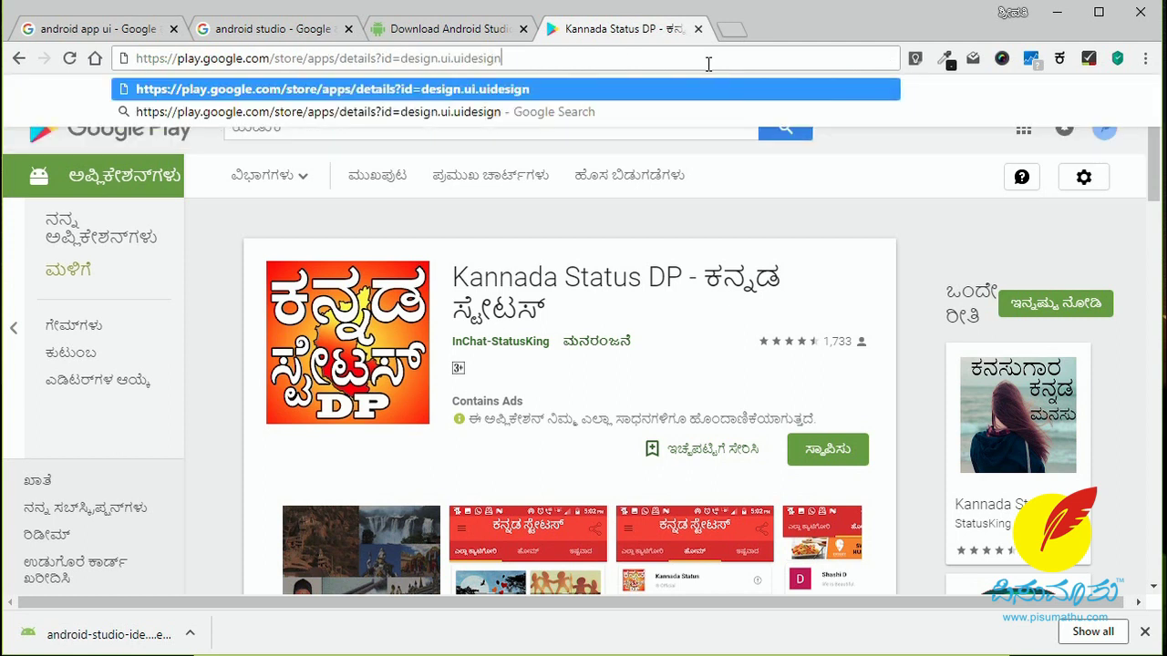
{"action": "key", "text": "Return"}
{"action": "key", "text": "ctrl+shift+Left"}
{"action": "key", "text": "ctrl+shift+Left"}
{"action": "key", "text": "ctrl+shift+Left"}
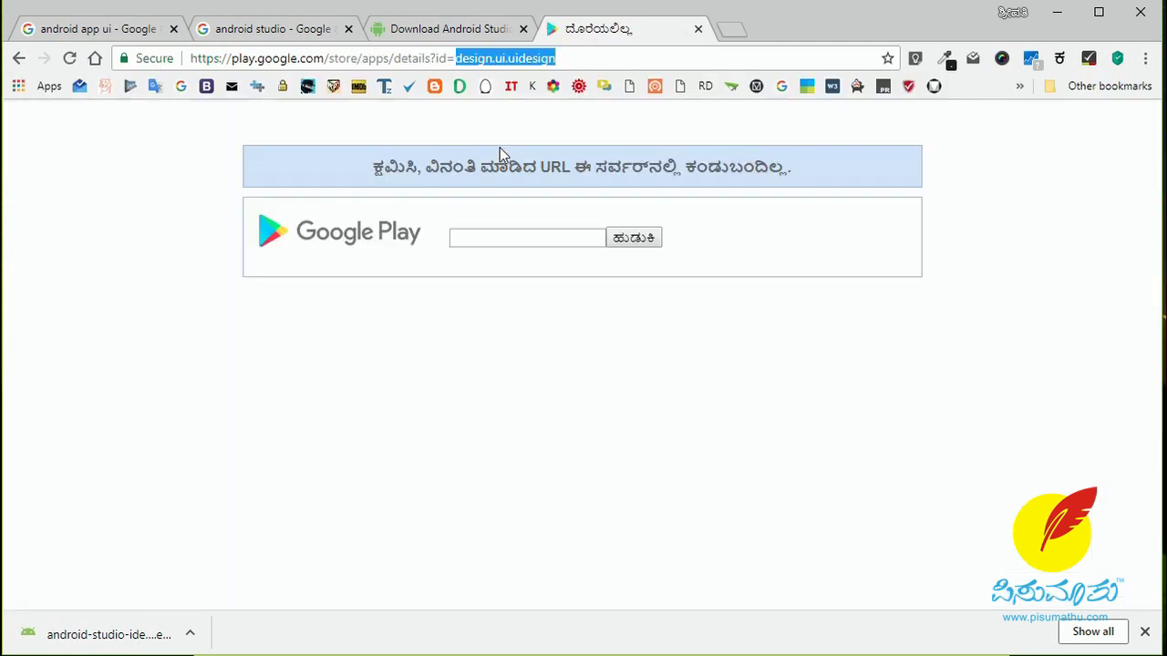